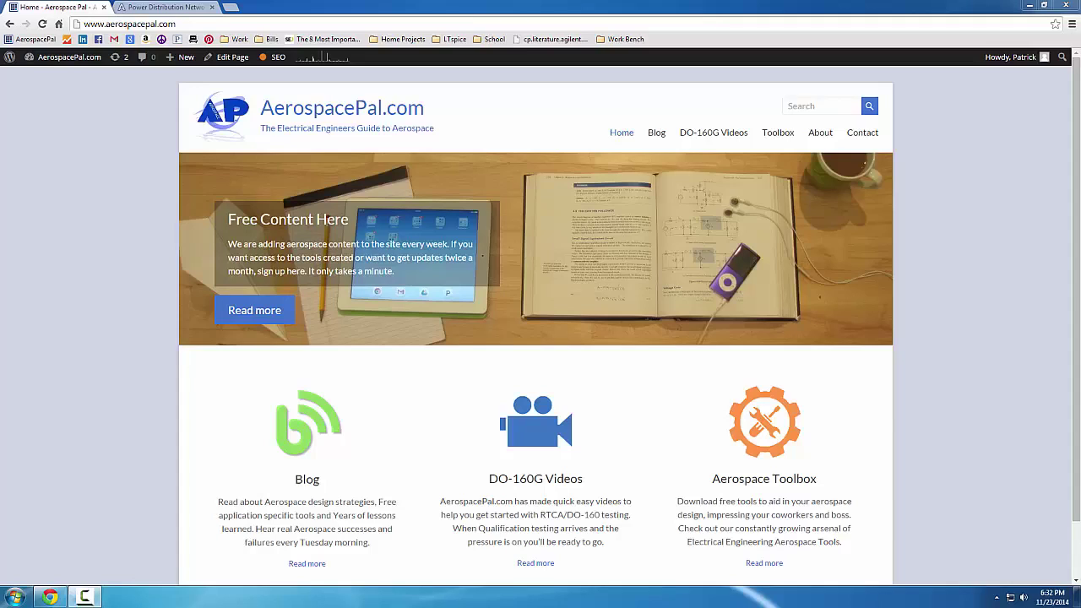
Search AerospacePal.com for 'pdn' and open the Power Delivery Network Analysis article.
left_click(168, 8)
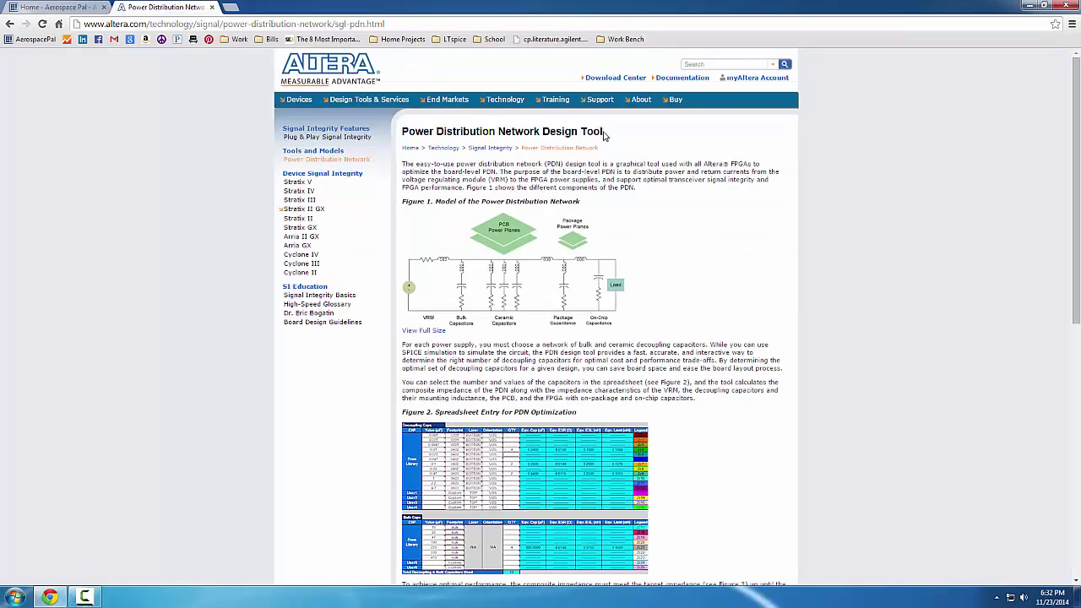
left_click(52, 8)
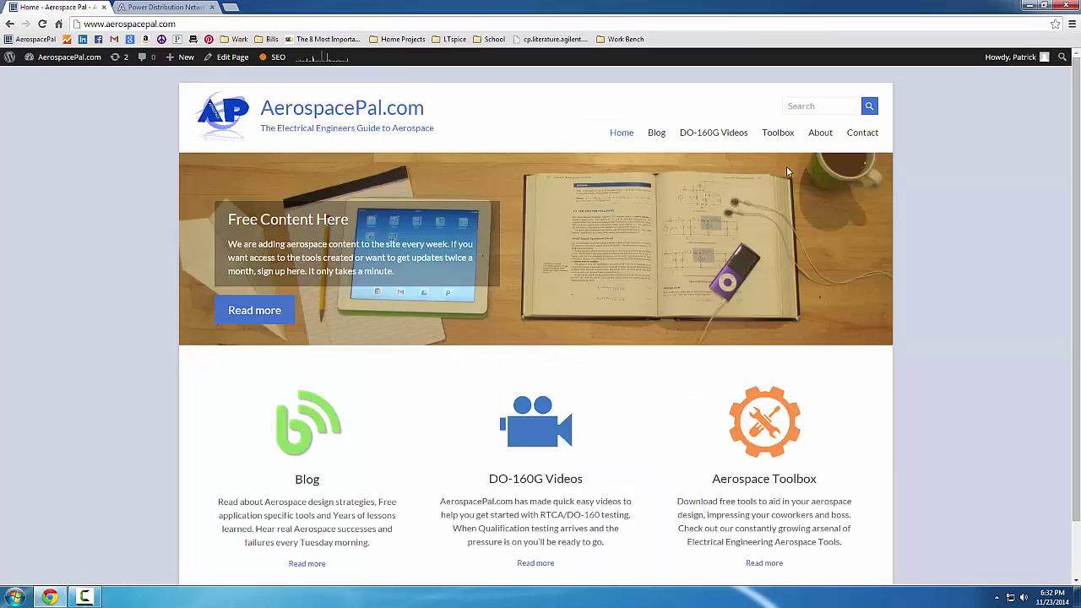
left_click(812, 109)
type("pd")
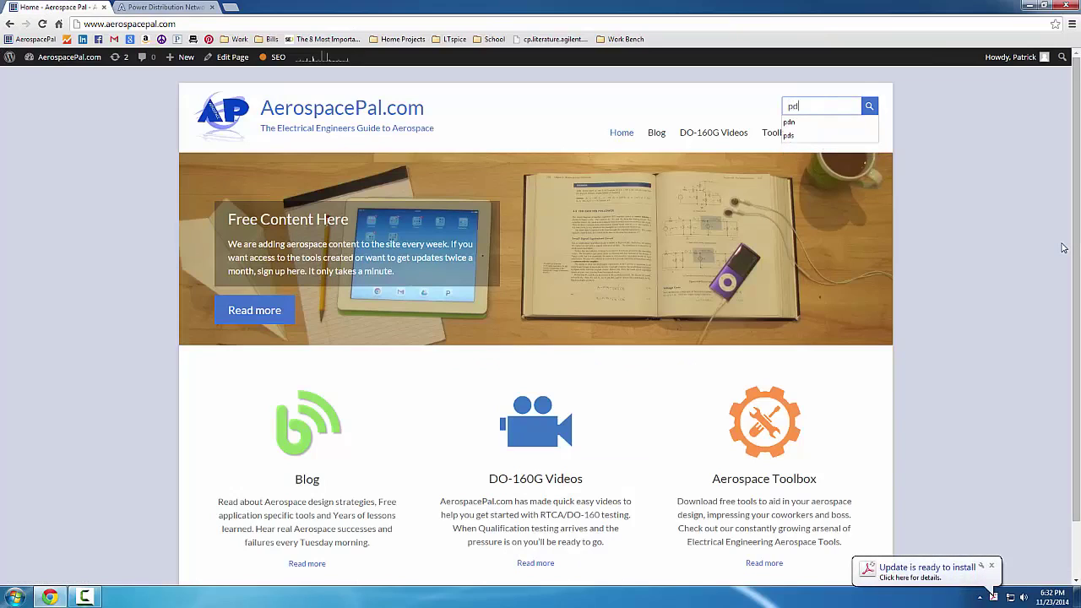
type("n")
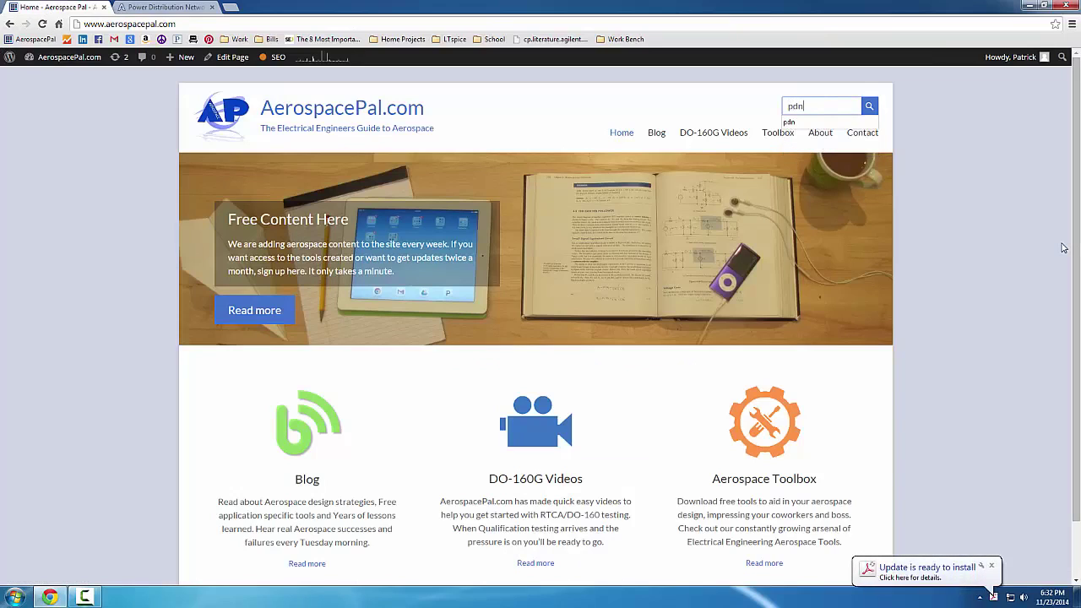
key("Return")
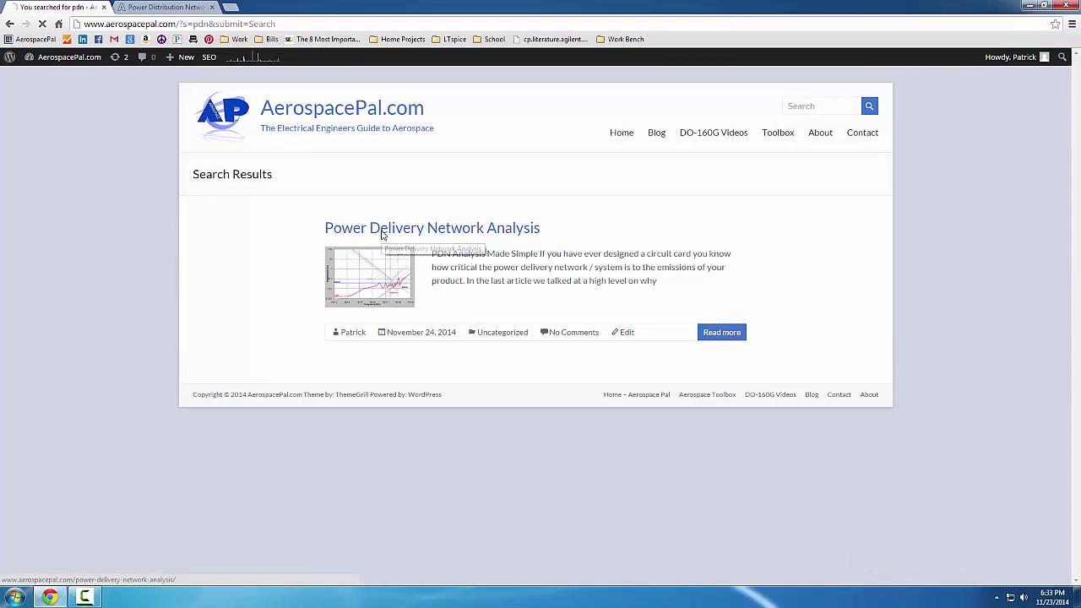
left_click(382, 229)
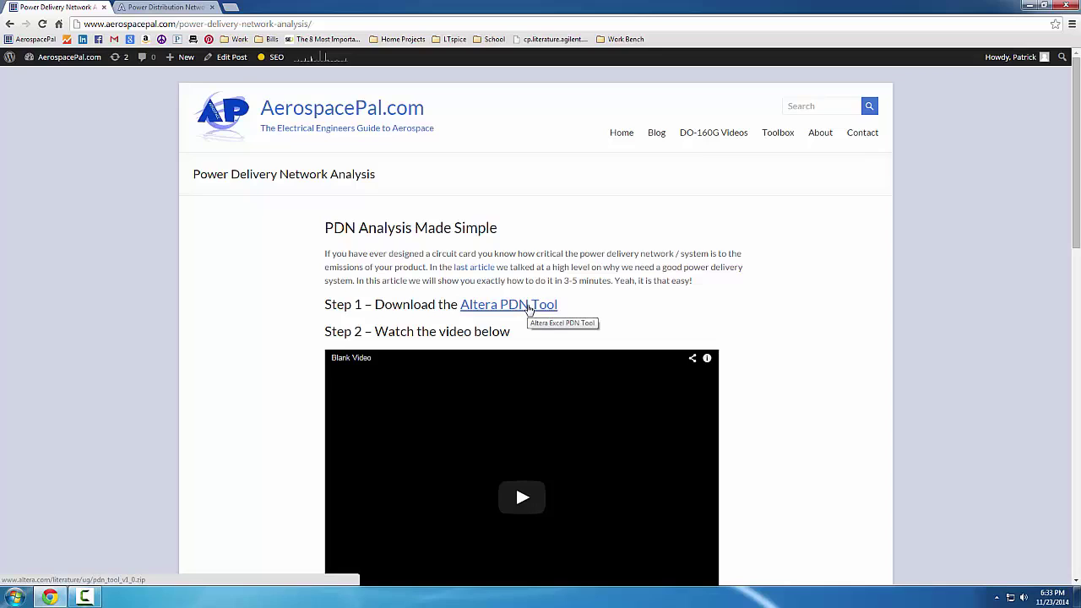
Download the Altera PDN Tool zip and open PDN_Tool_v1_1_1 in Excel.
left_click(529, 309)
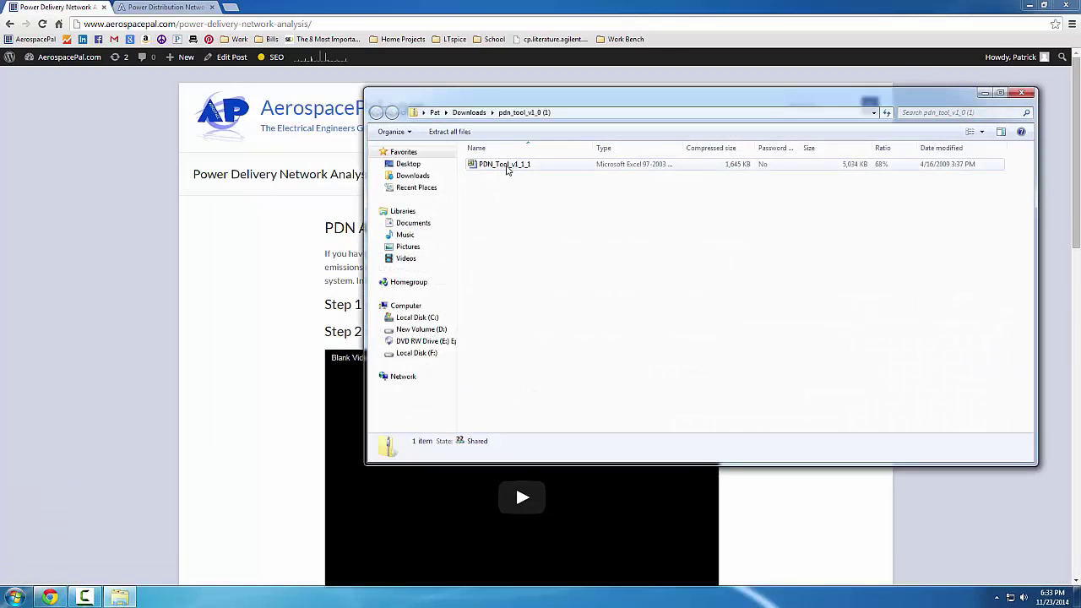
left_click(508, 167)
double_click(507, 166)
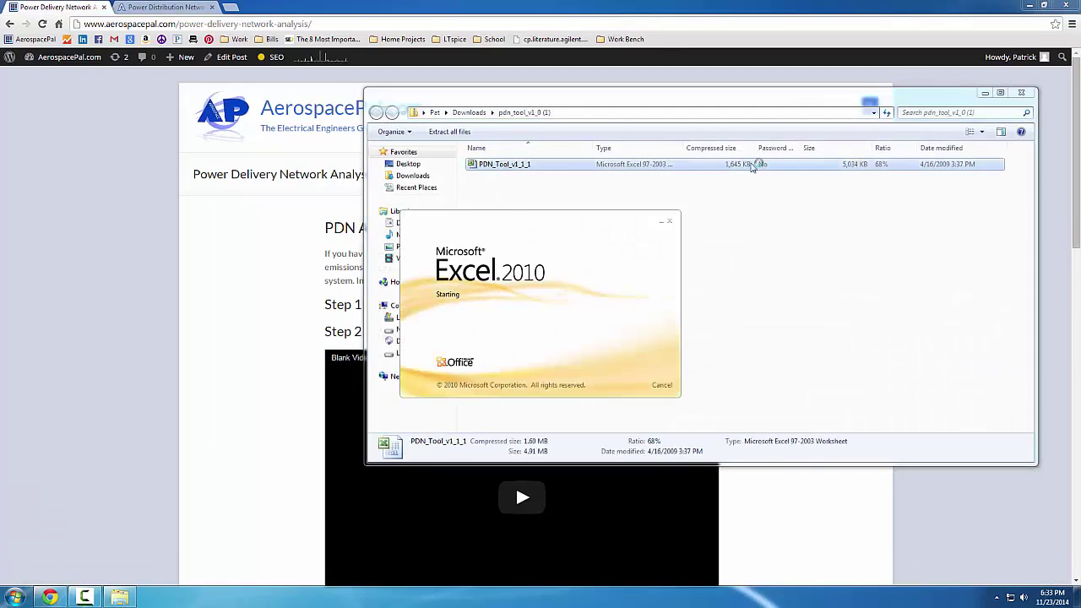
Enable editing and macros in PDN_Tool_v1_1_1, dismiss the warnings, and maximize Excel.
left_click(984, 93)
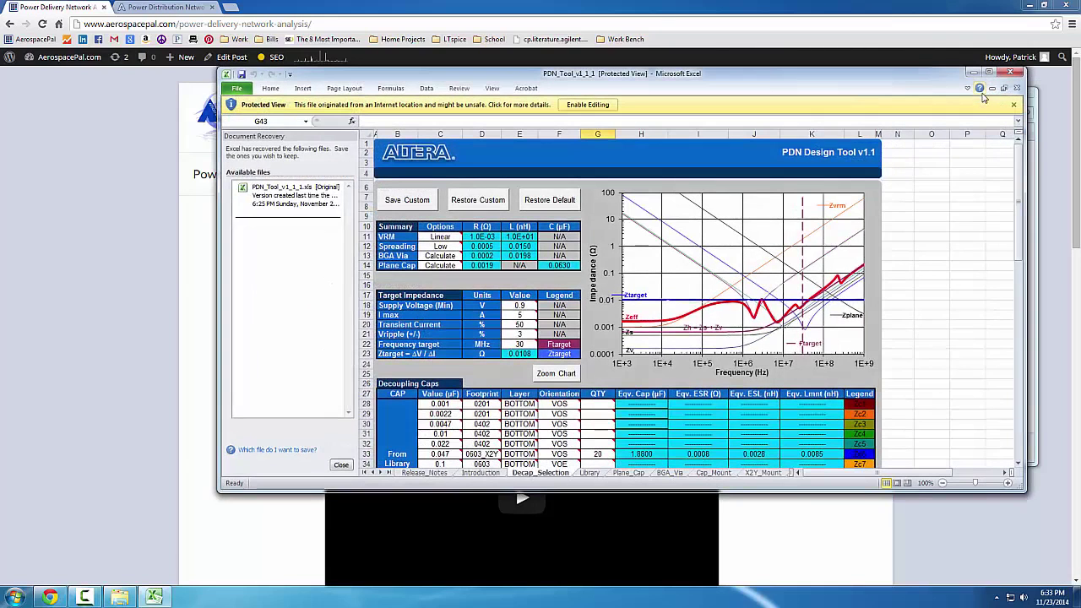
left_click(595, 106)
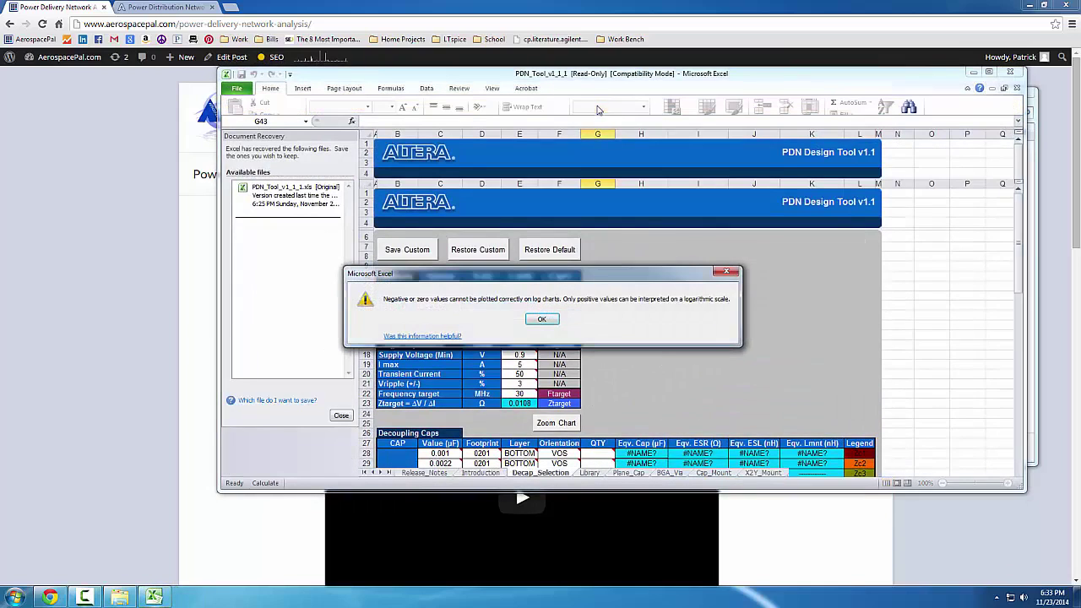
left_click(541, 322)
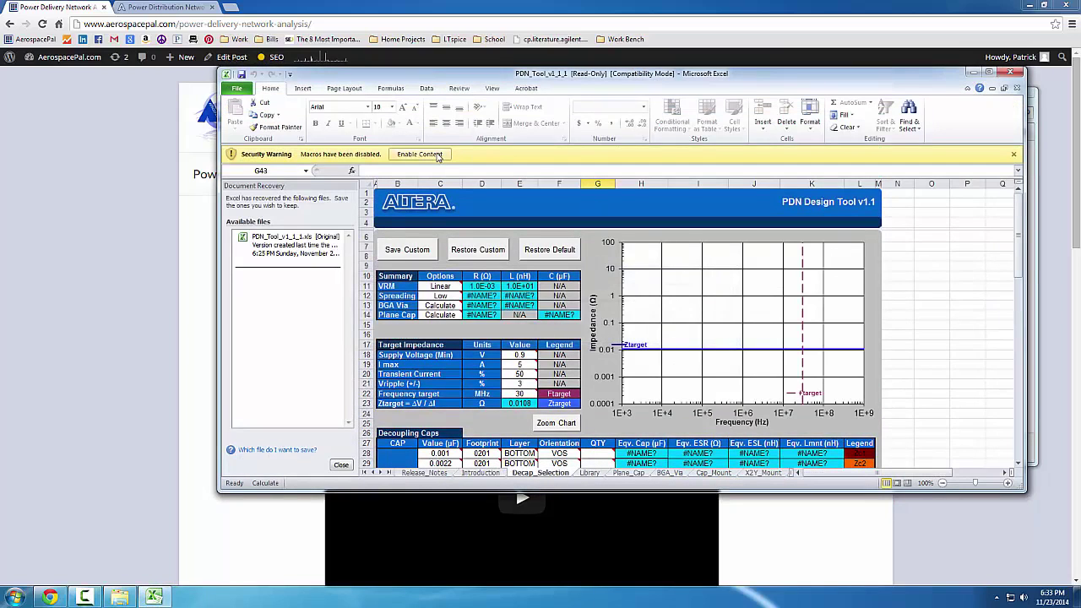
left_click(422, 153)
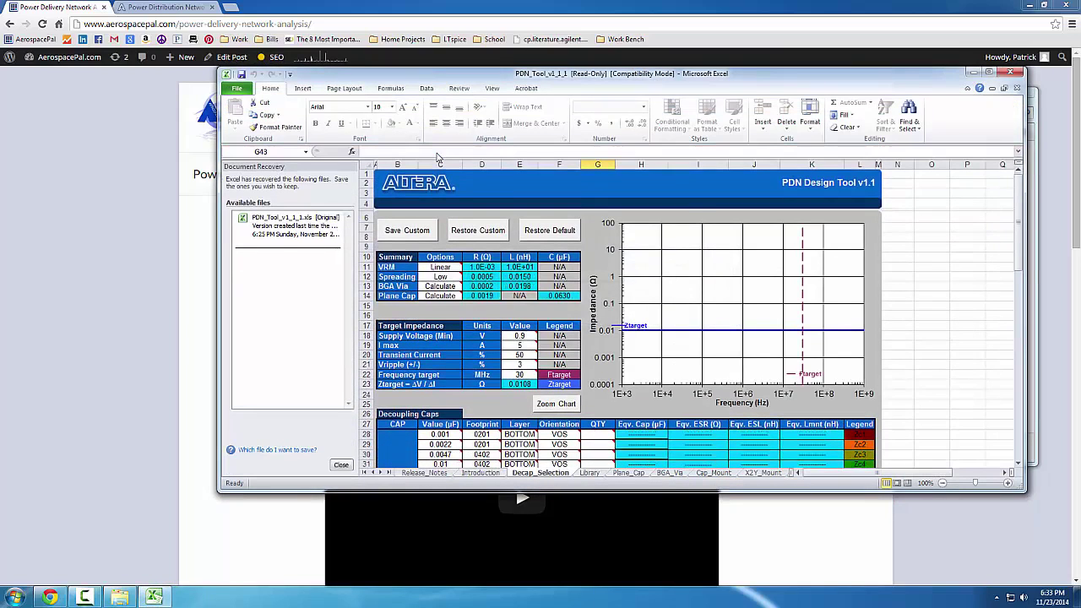
left_click(342, 466)
left_click(989, 74)
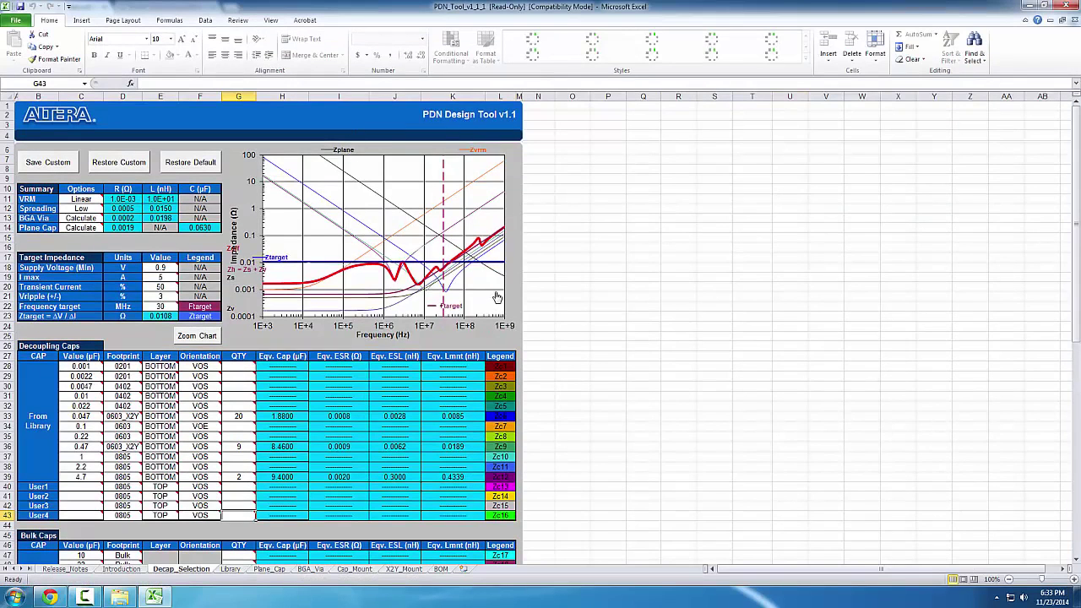
Restore the default settings on the Decap_Selection sheet and confirm.
left_click(191, 162)
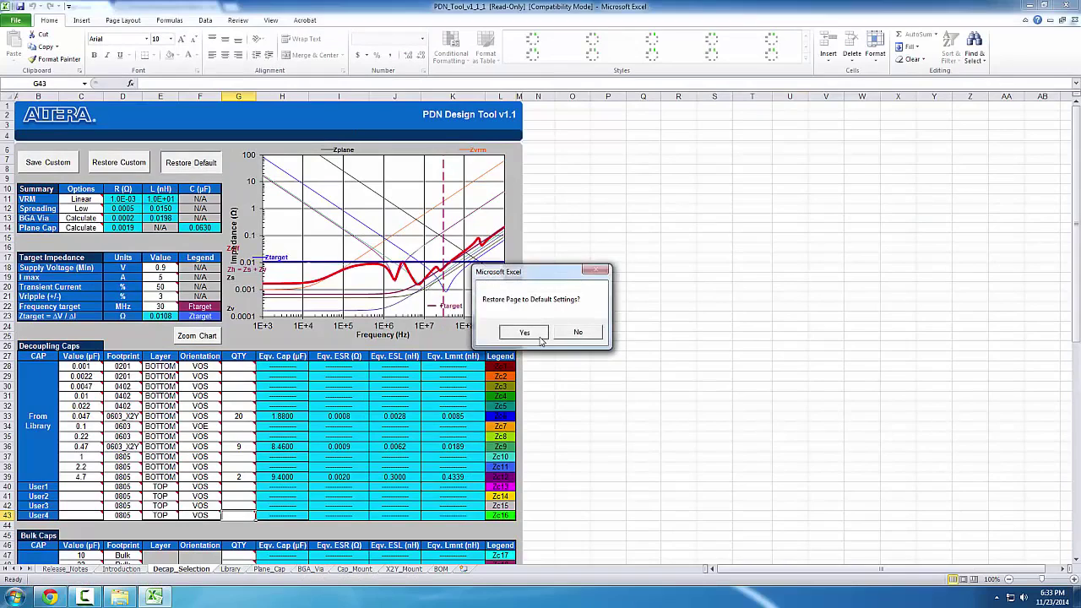
left_click(524, 332)
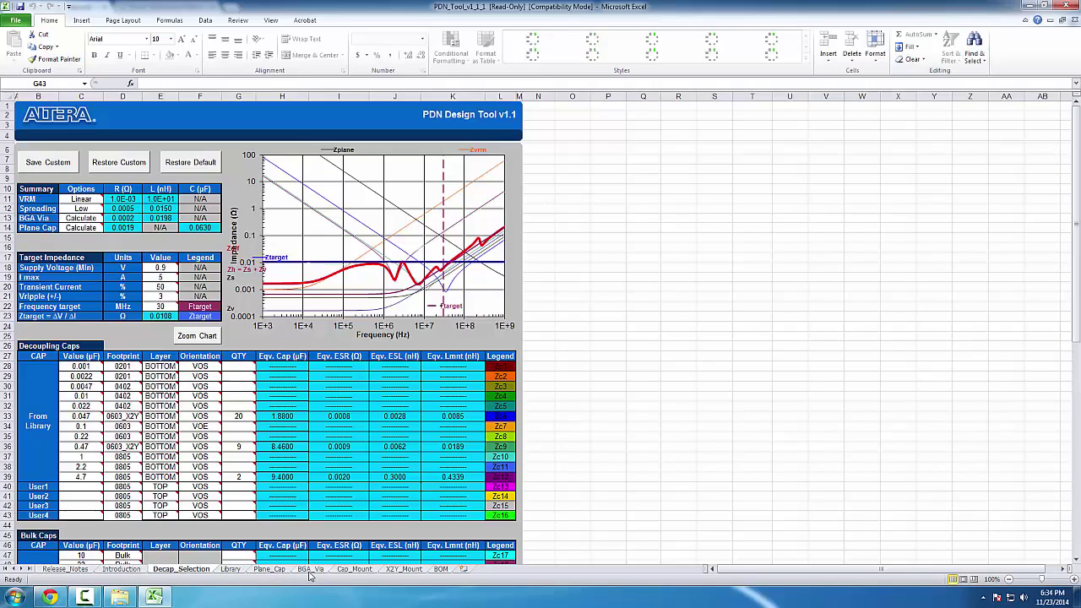
Look through the Plane_Cap and Cap_Mount sheets, ending on the BOM sheet.
left_click(270, 572)
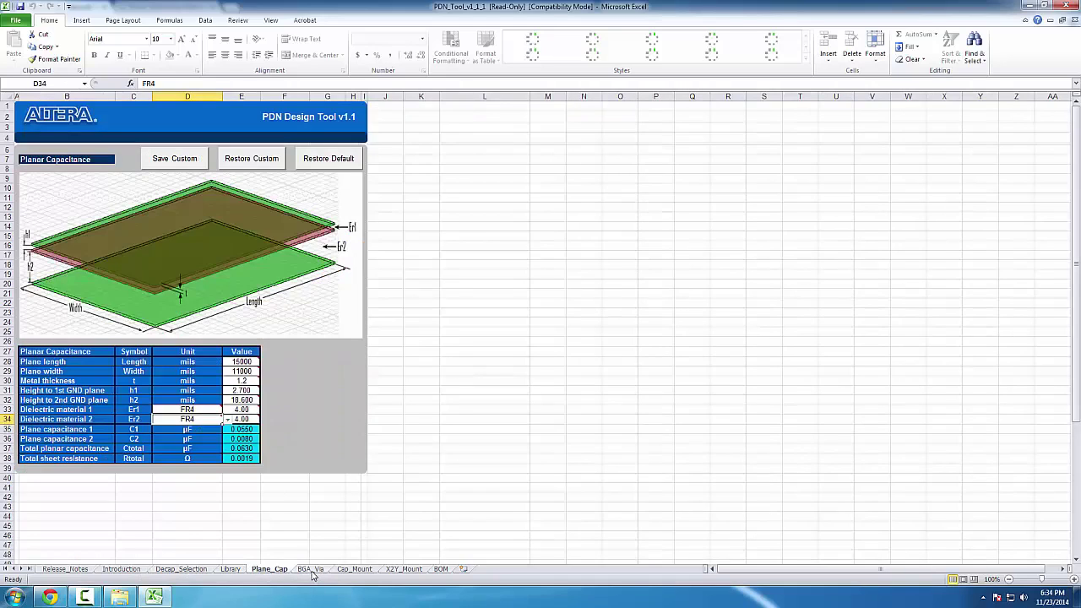
left_click(353, 569)
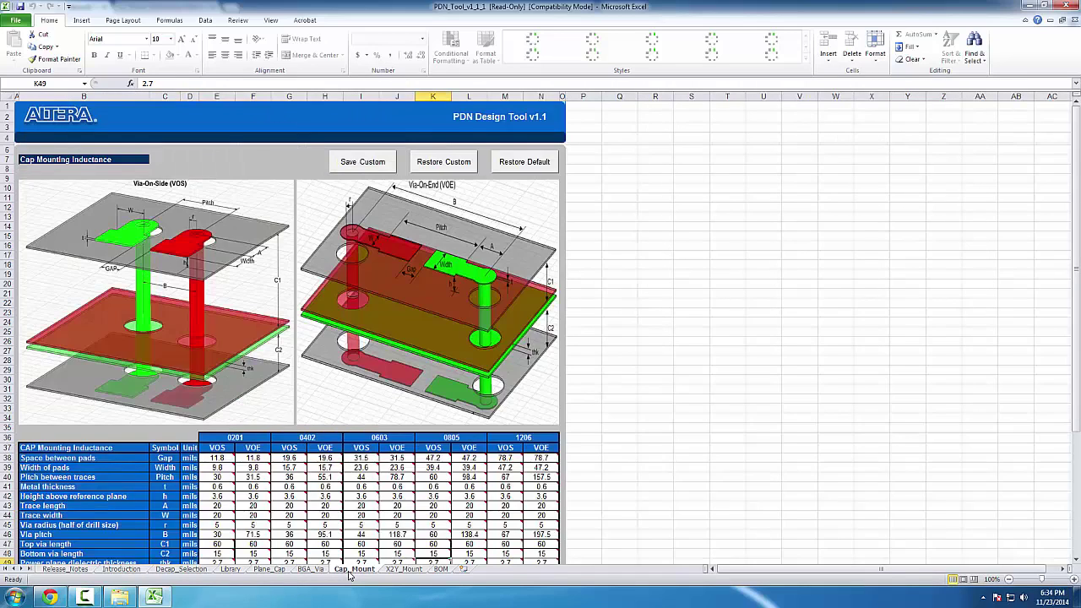
scroll(350, 471, "down", 3)
scroll(350, 472, "up", 3)
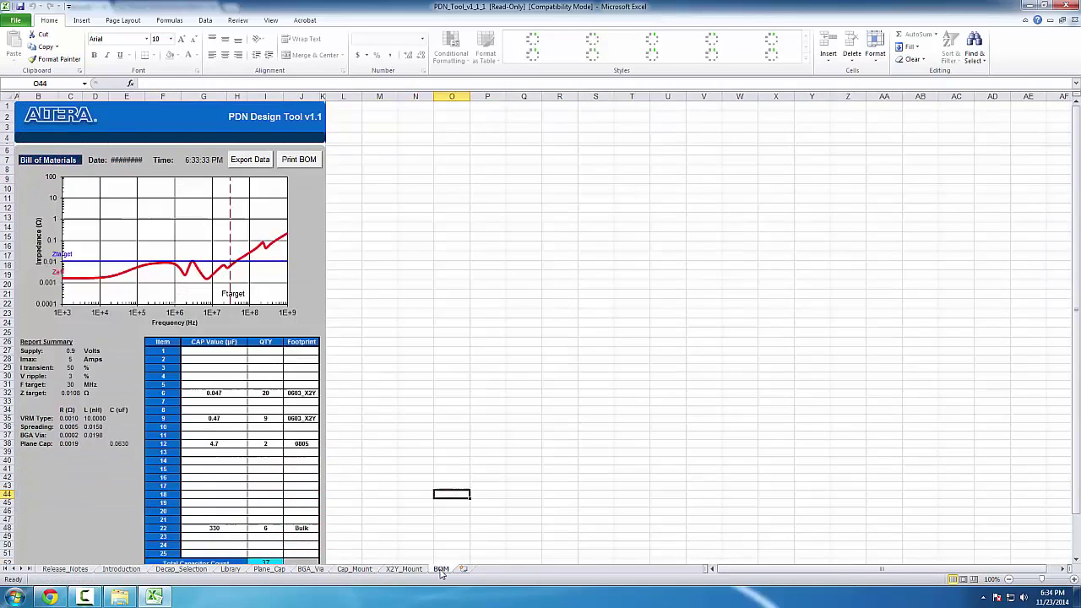
left_click(440, 569)
On Decap_Selection, set the VRM type to Switcher and spreading to Medium.
left_click(173, 569)
mouse_move(191, 375)
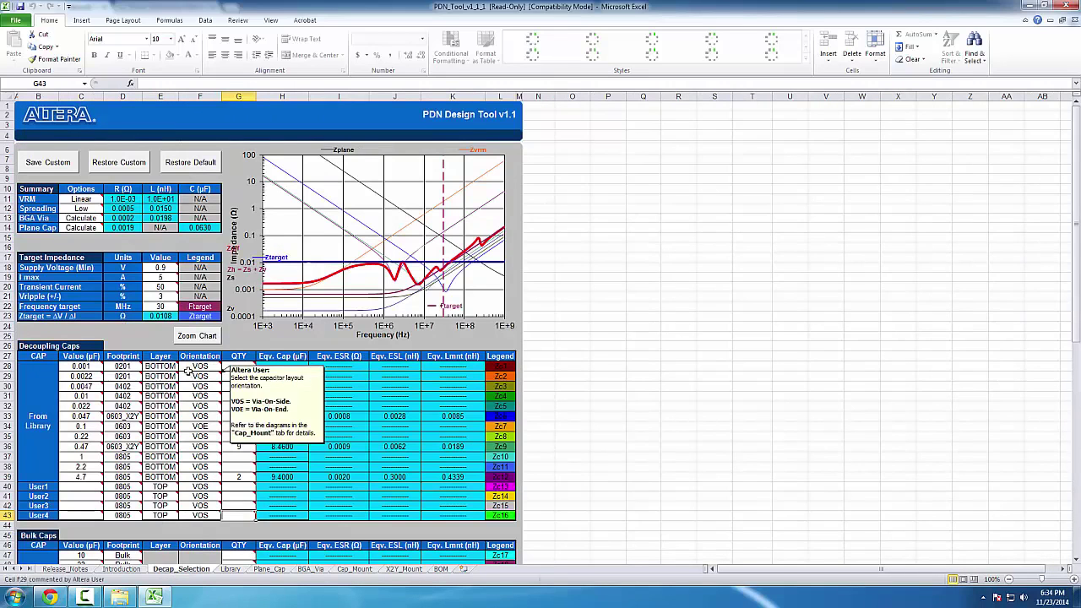
left_click(80, 201)
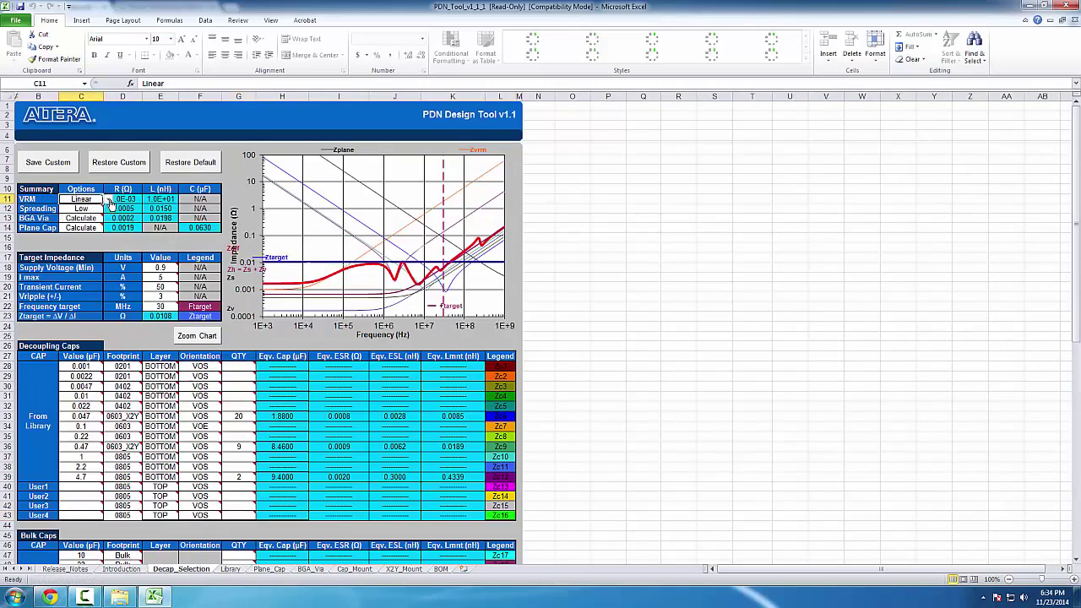
left_click(107, 201)
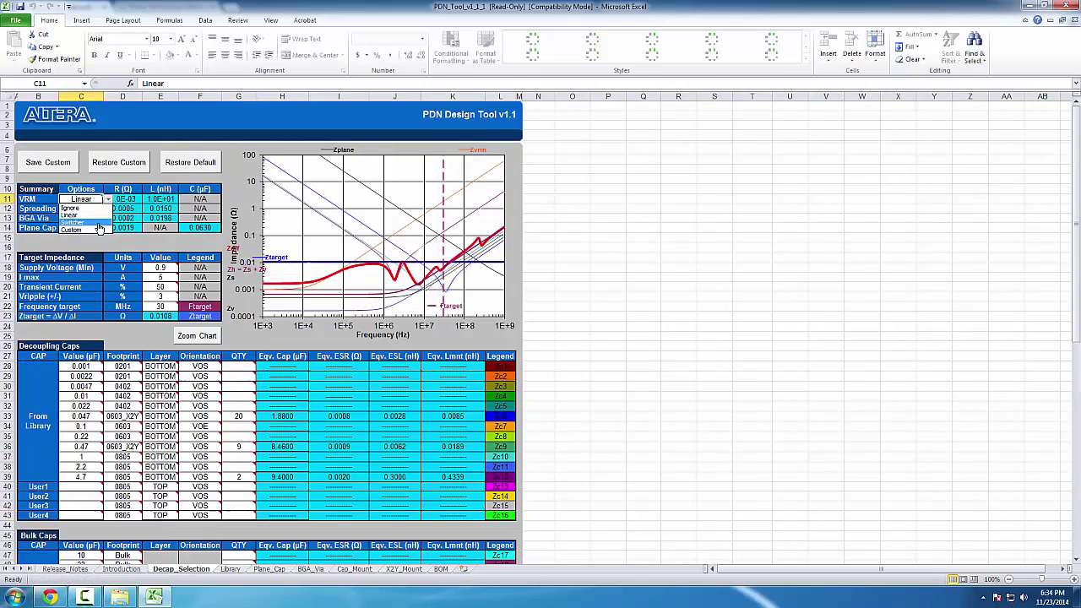
left_click(78, 223)
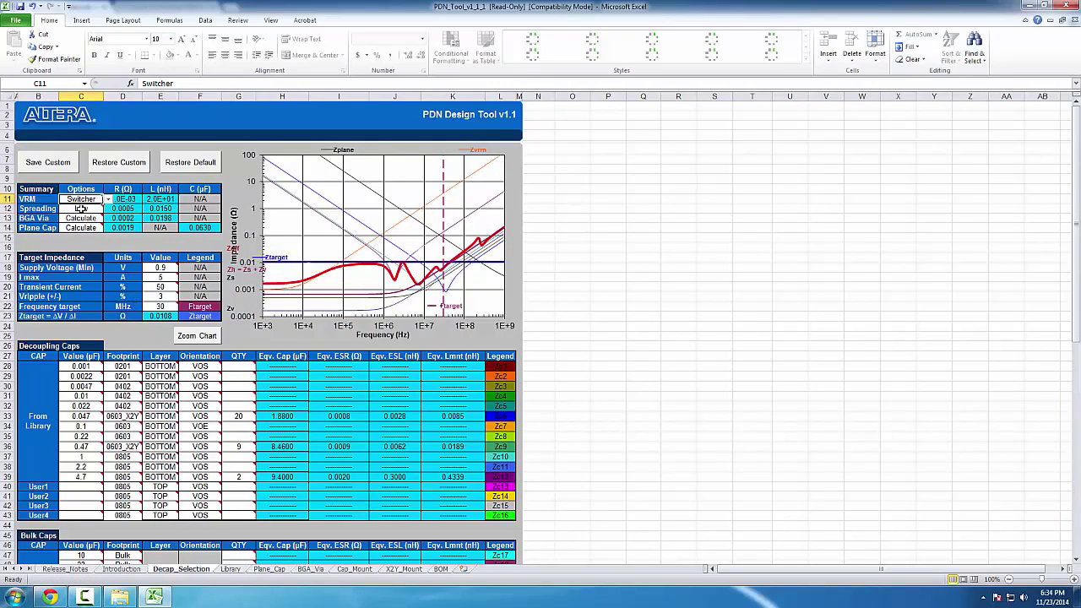
left_click(82, 209)
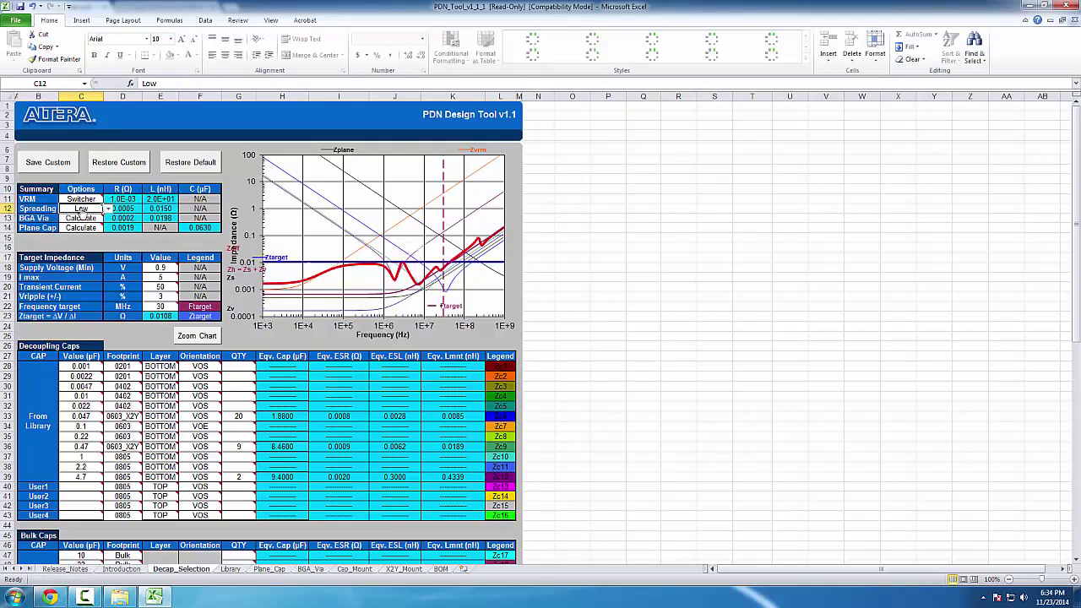
left_click(109, 210)
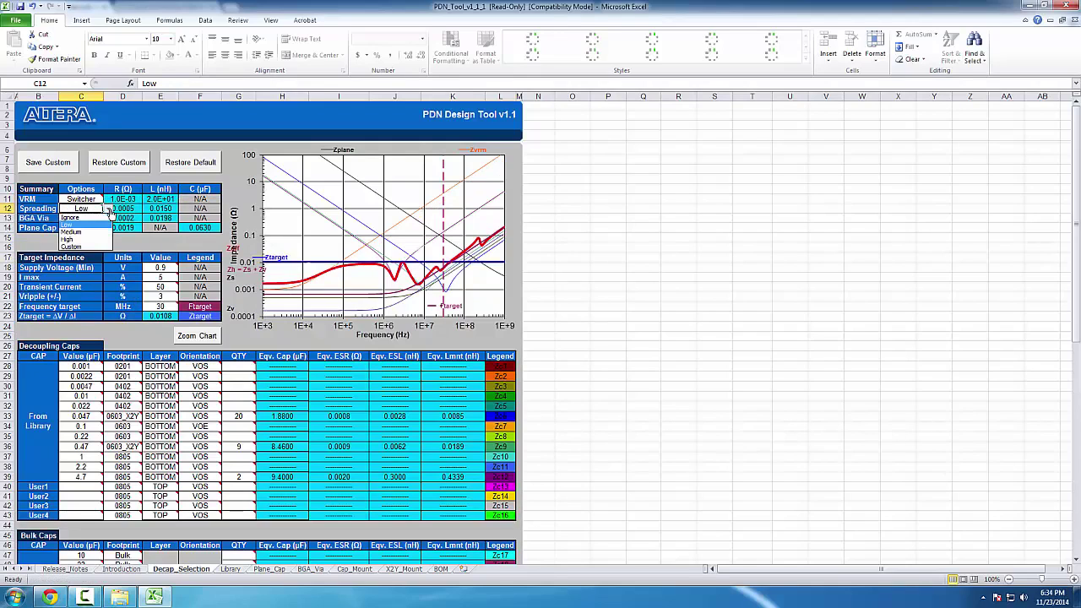
left_click(98, 234)
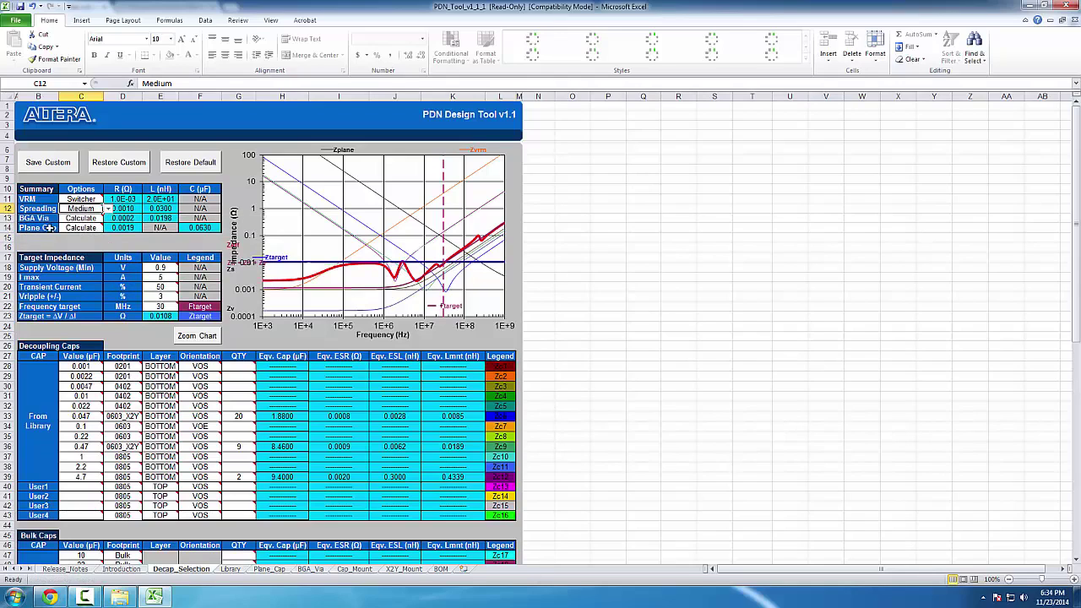
Try Ignore for BGA Via and Plane Cap, then return both to Calculate.
left_click(69, 219)
left_click(107, 217)
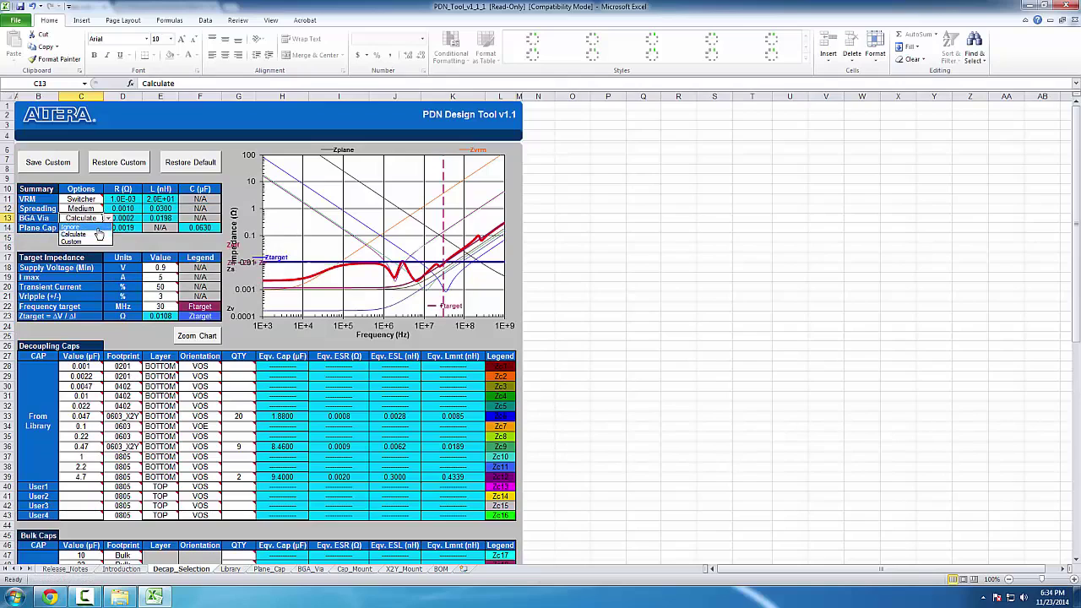
left_click(93, 228)
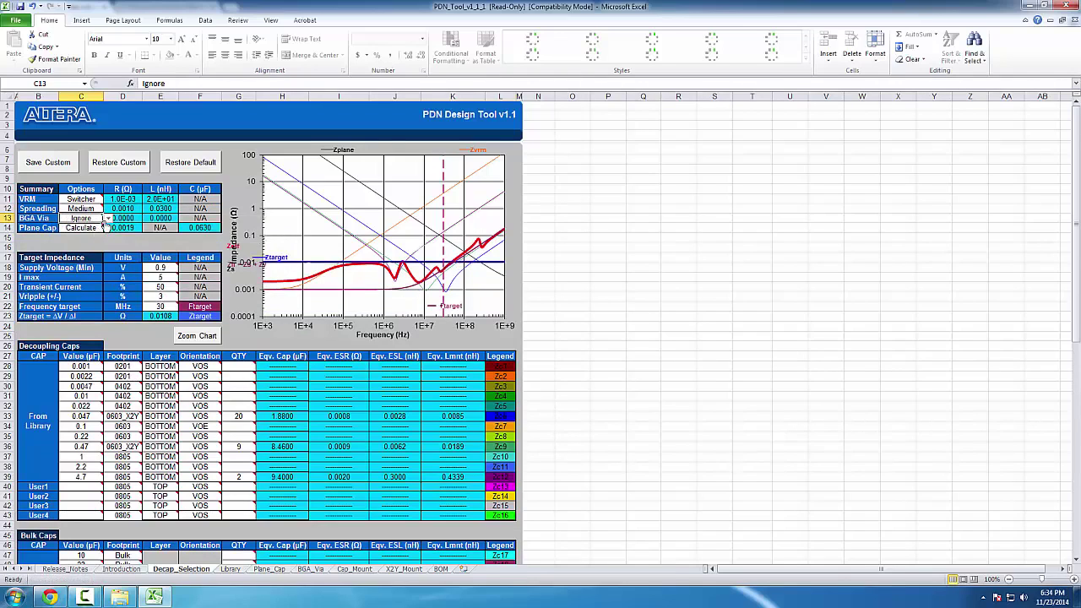
left_click(109, 221)
left_click(98, 234)
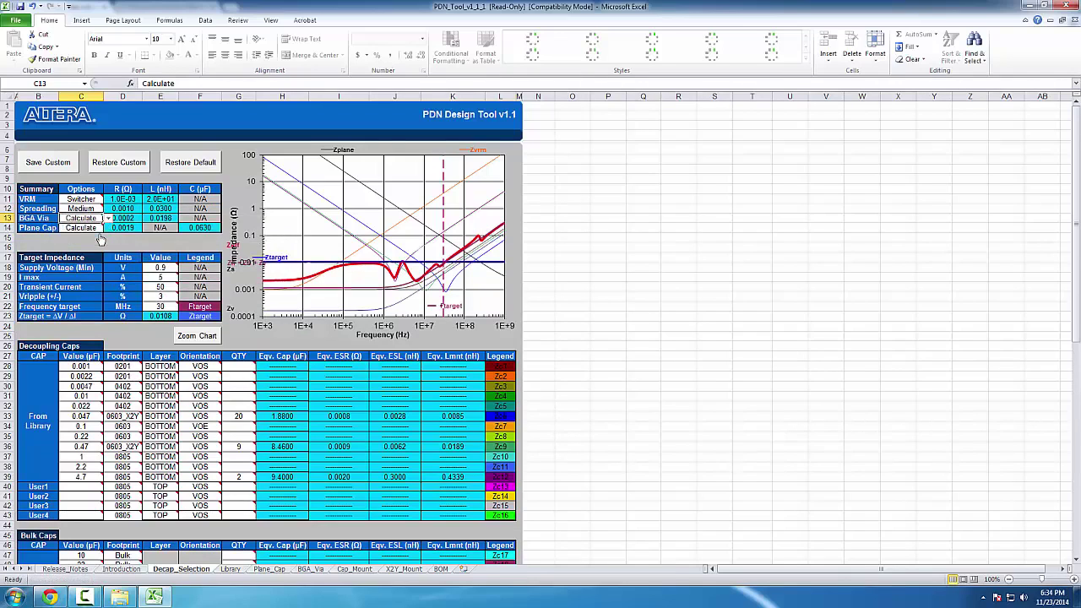
left_click(80, 229)
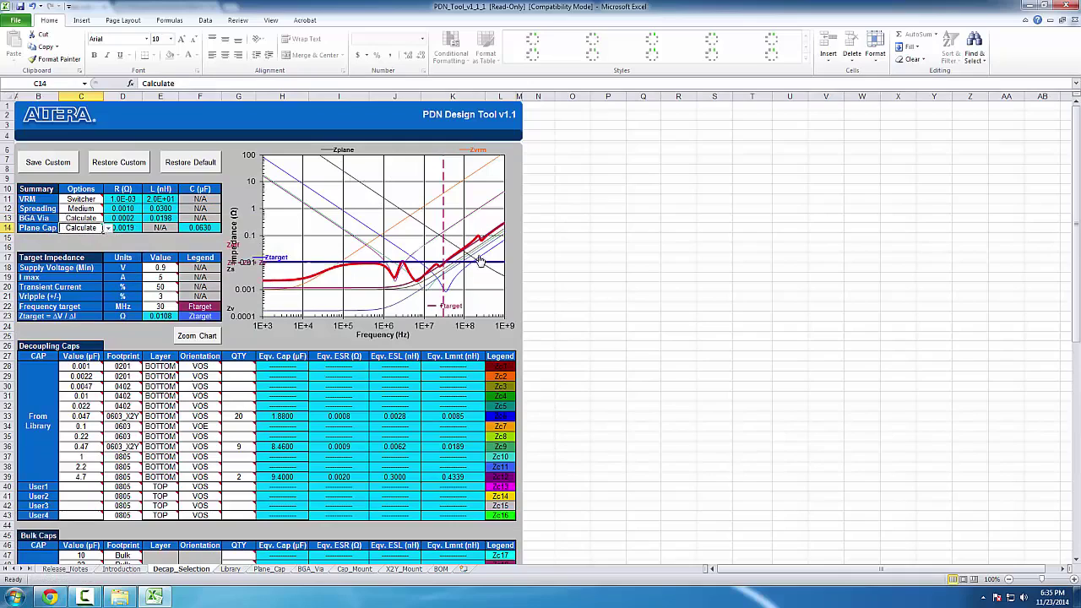
left_click(107, 231)
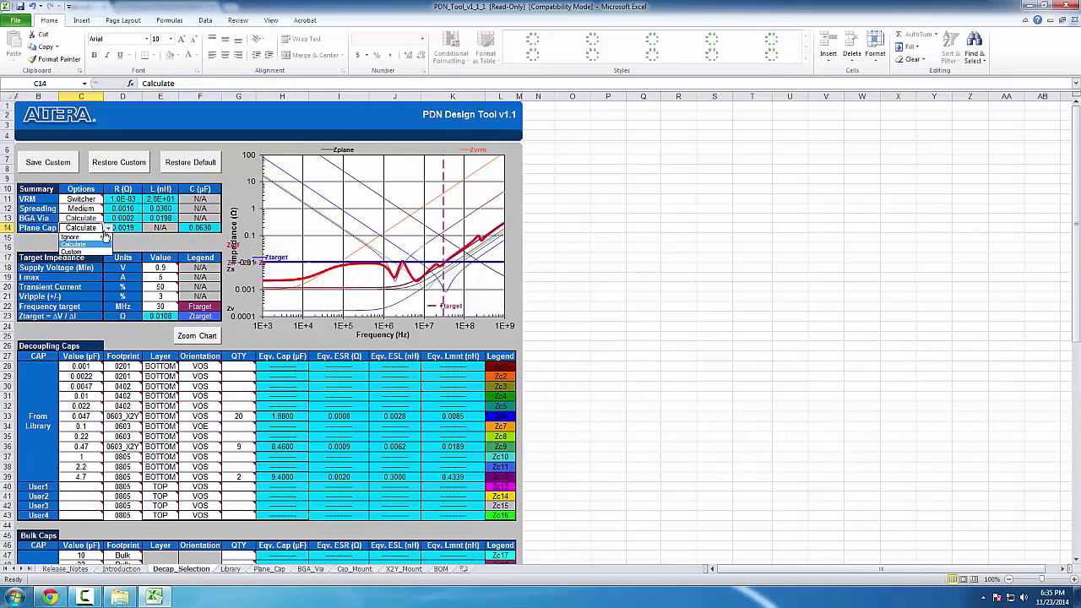
left_click(103, 237)
left_click(109, 229)
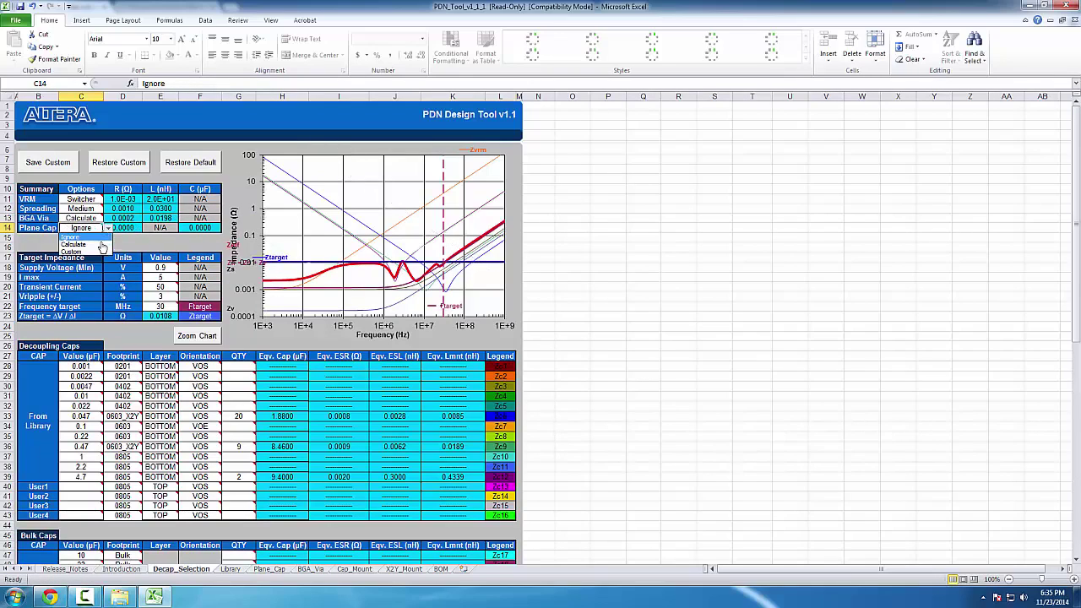
left_click(99, 248)
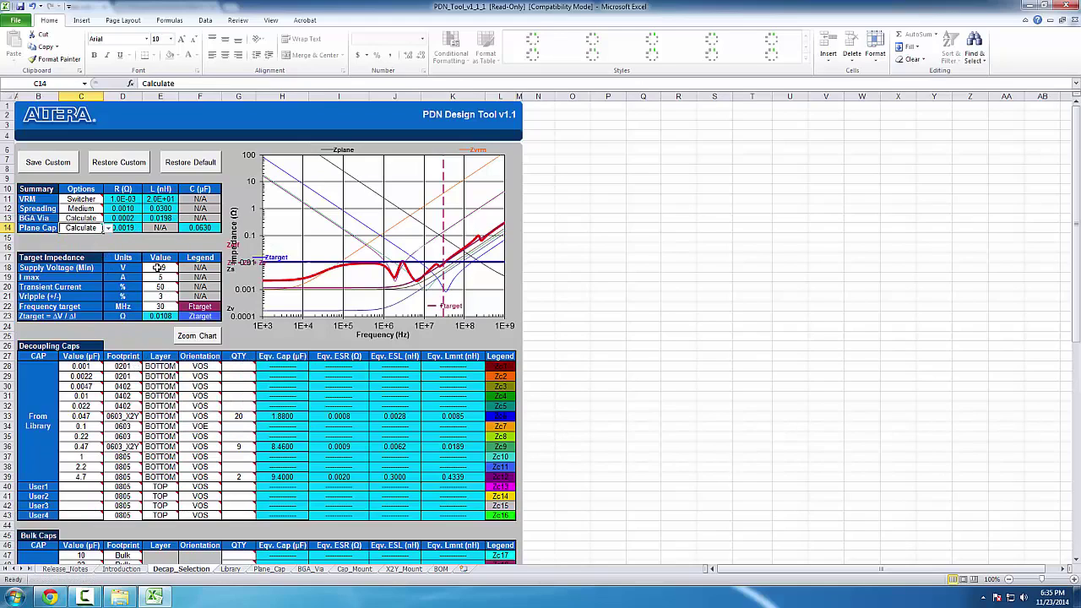
Keep Transient Current at 50%, set Vripple to 2% and the Frequency target to 50 MHz.
mouse_move(157, 268)
left_click(154, 277)
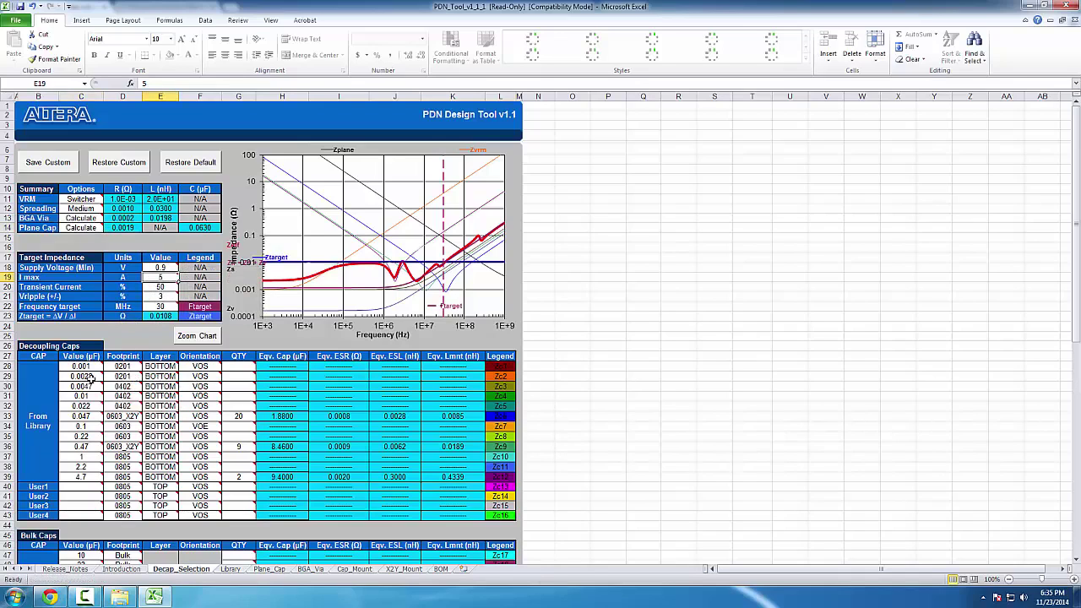
left_click(150, 287)
left_click(183, 288)
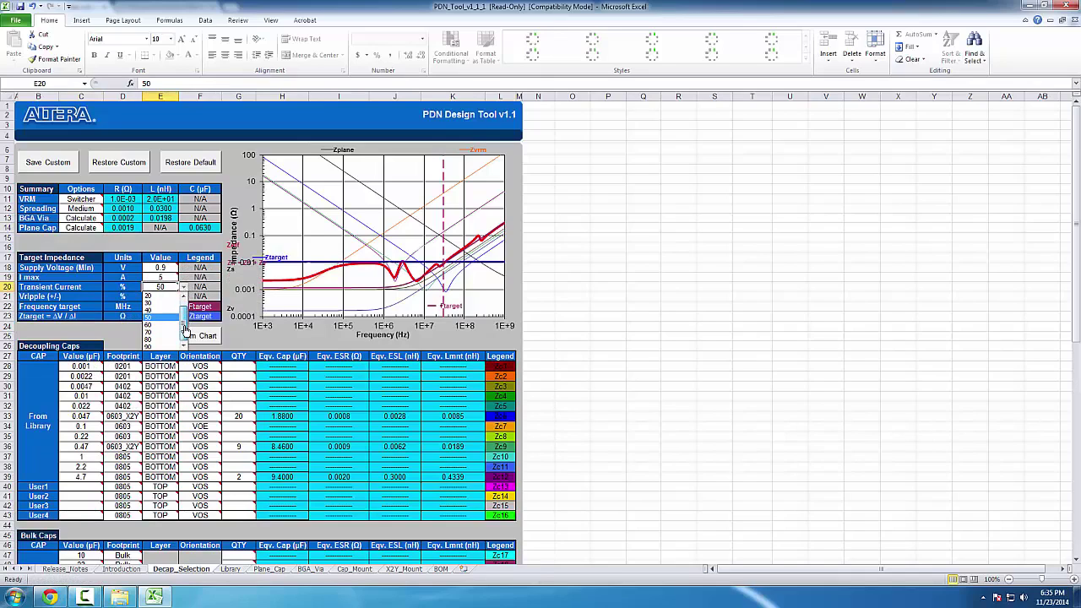
scroll(185, 325, "up", 1)
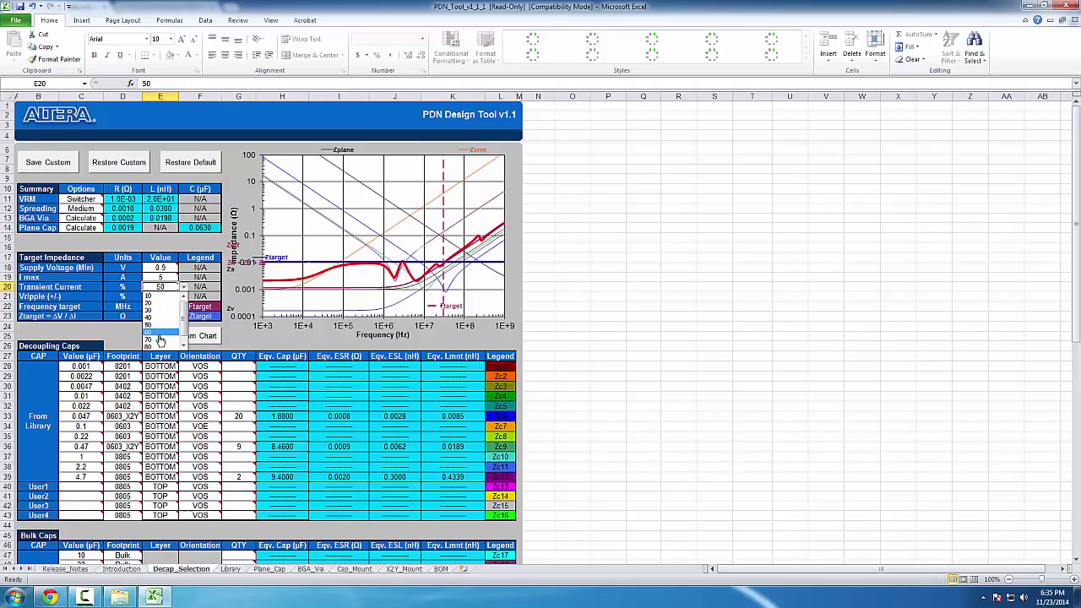
left_click(168, 325)
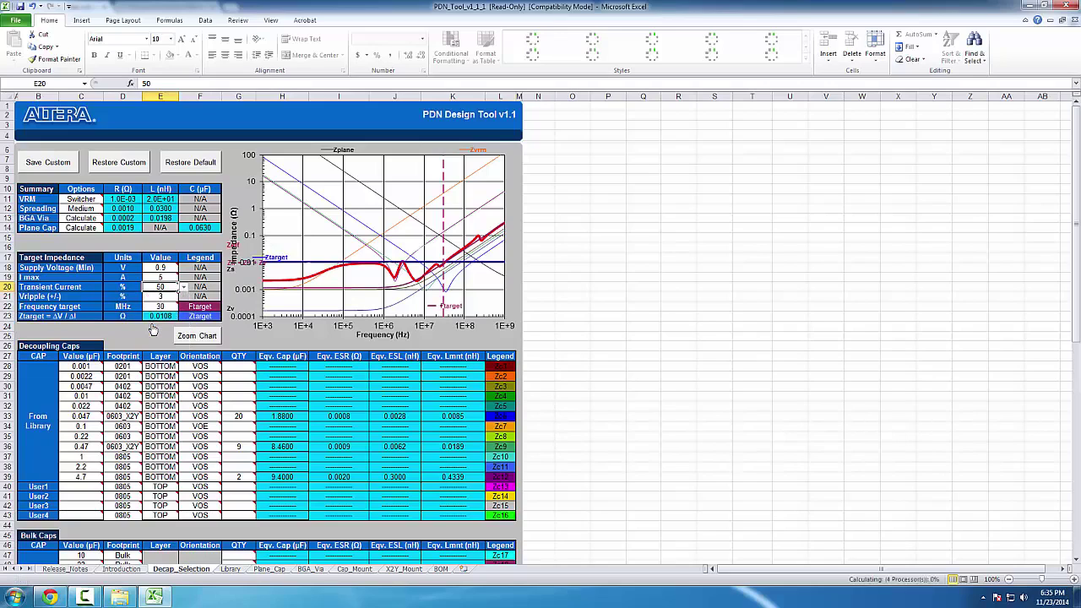
left_click(172, 298)
left_click(183, 298)
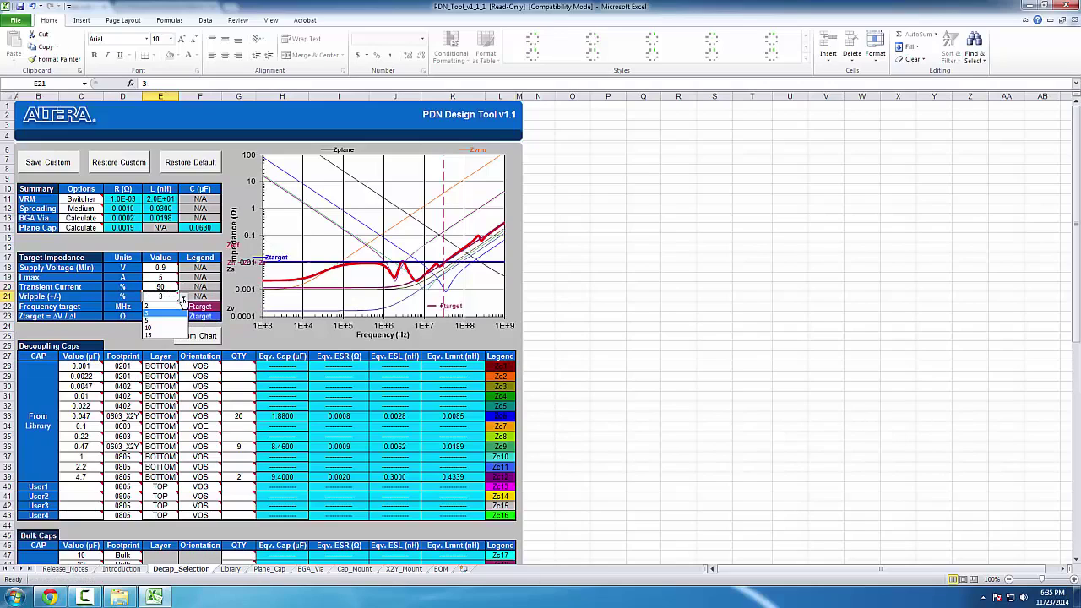
left_click(179, 309)
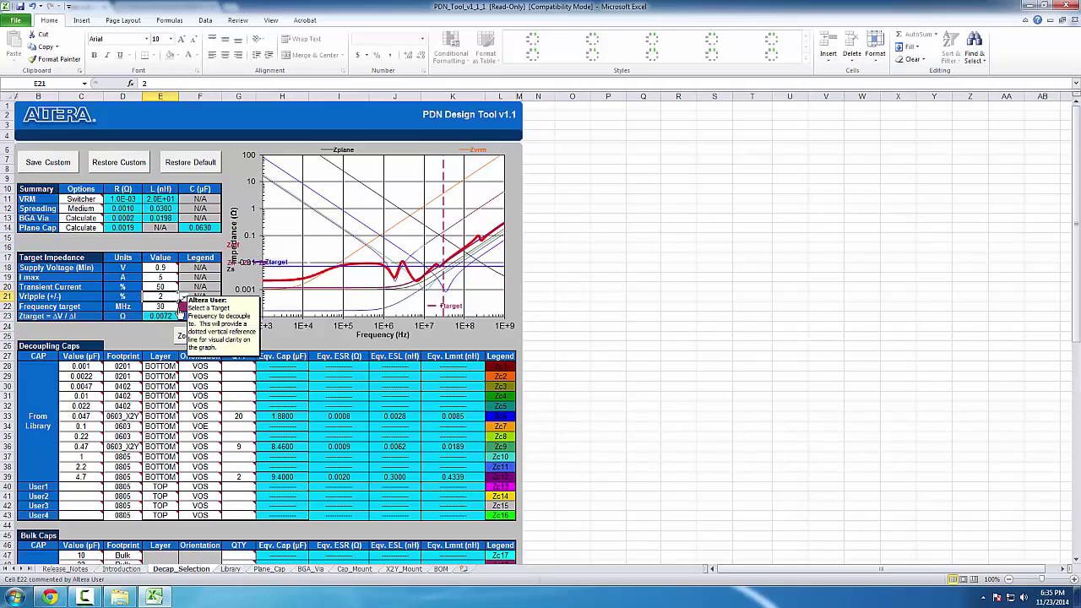
left_click(167, 308)
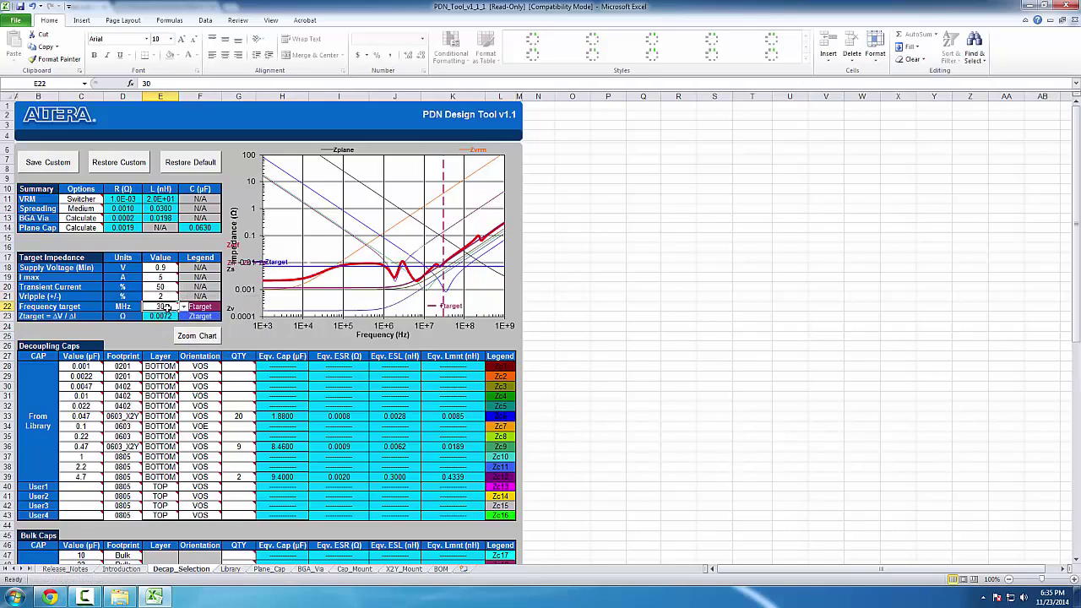
left_click(183, 307)
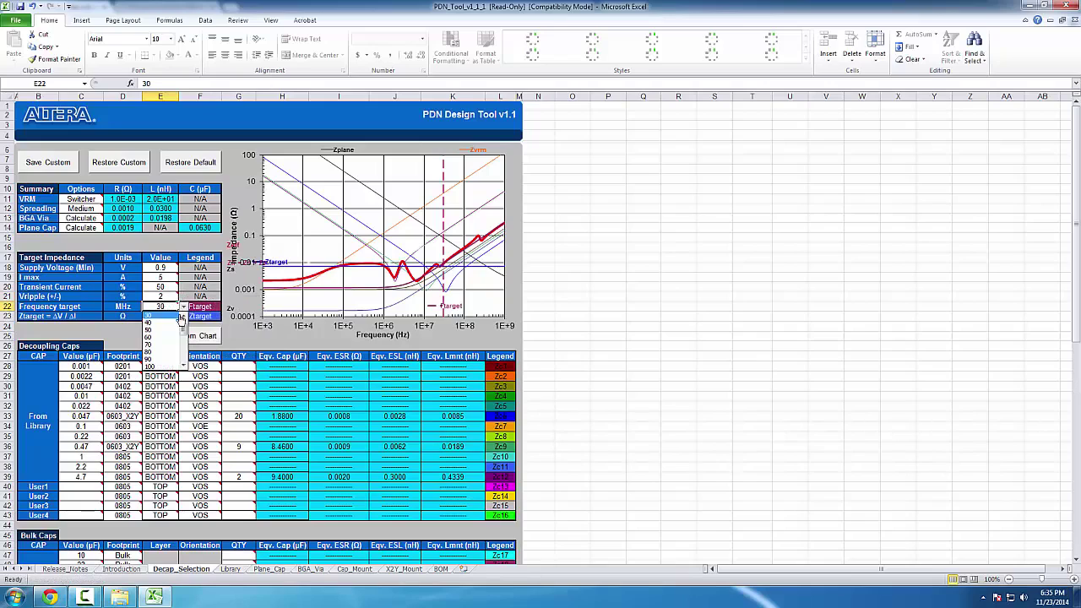
left_click(165, 329)
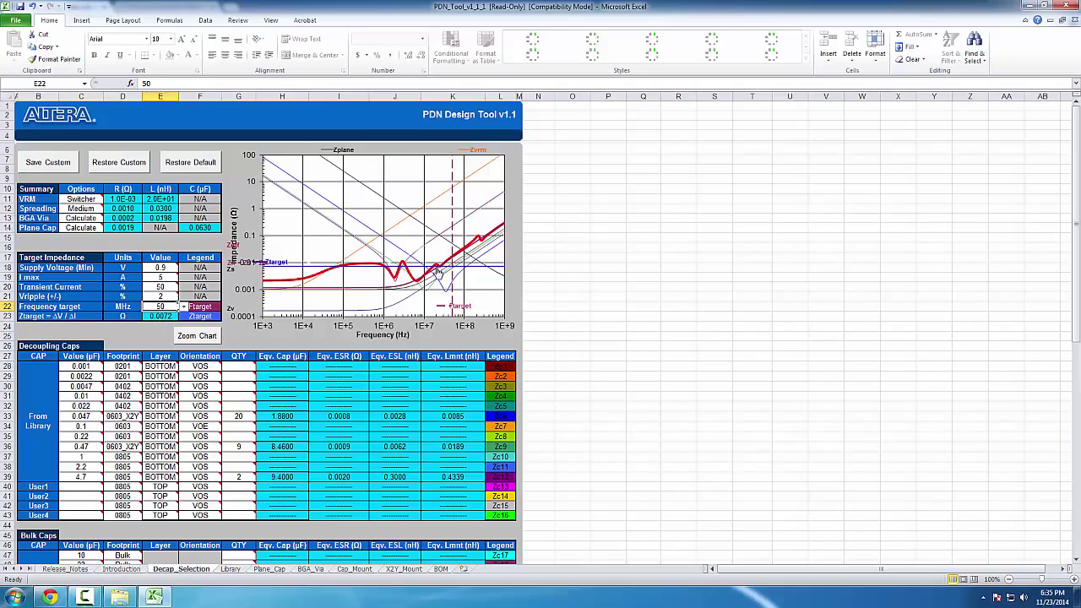
Enter an I max of 4 A.
mouse_move(451, 274)
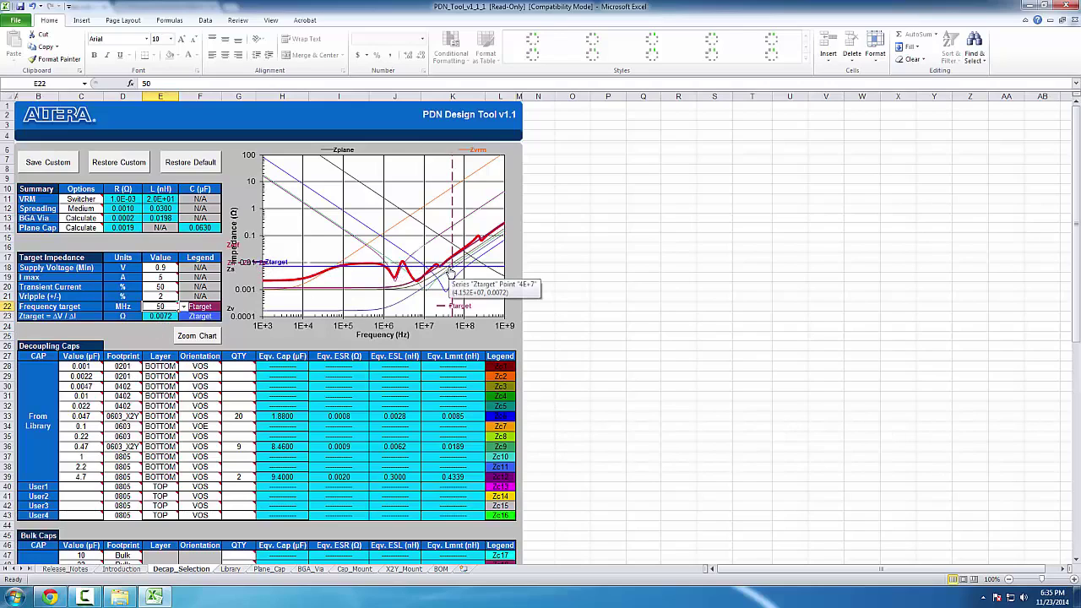
left_click(167, 278)
type("4")
key("Return")
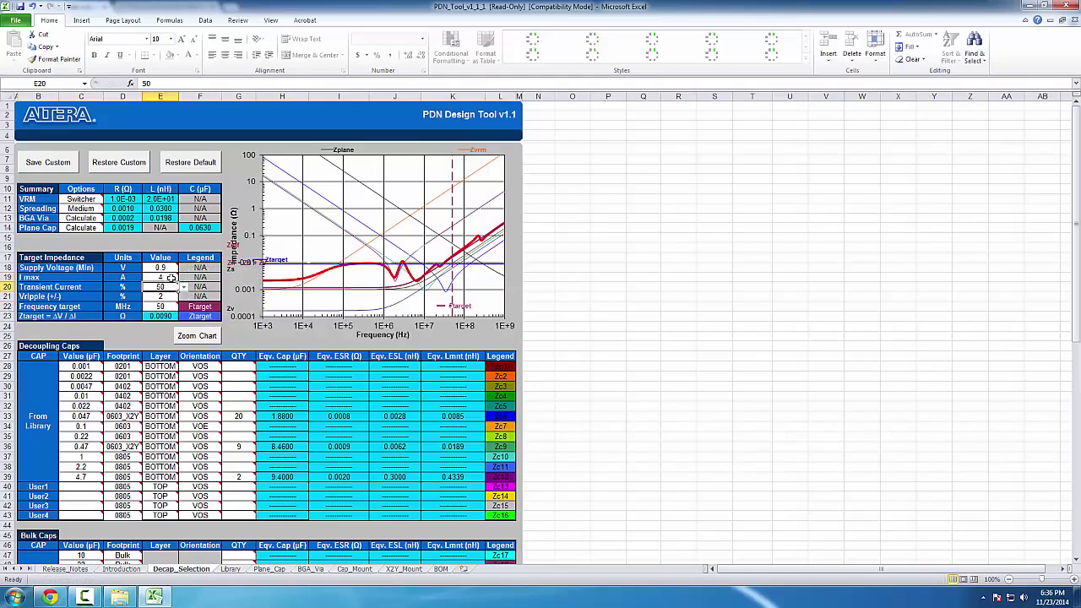
mouse_move(239, 366)
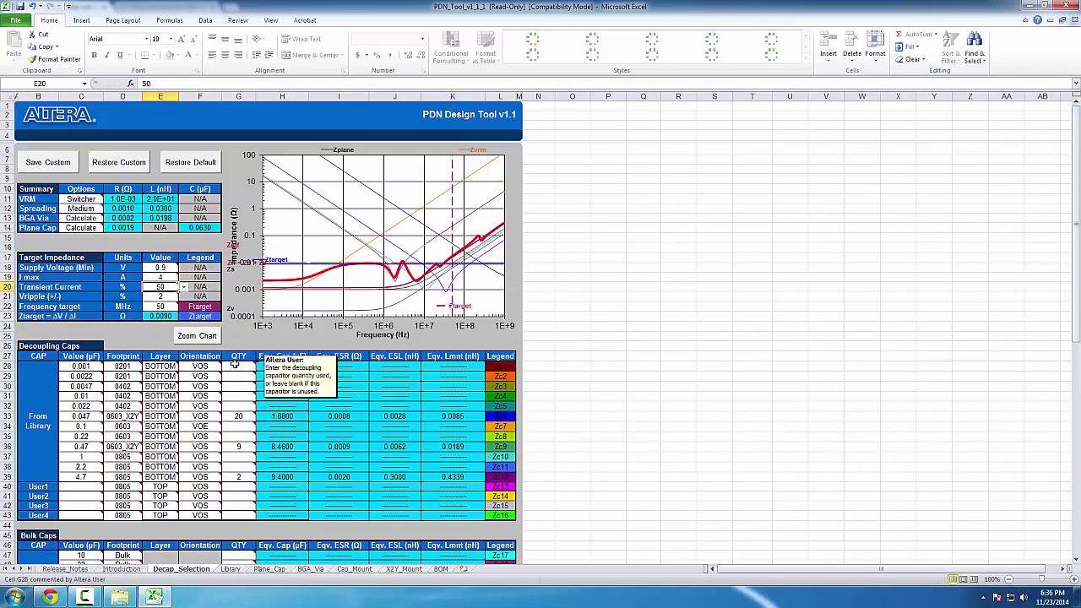
Leave the first decoupling capacitor's orientation at VOS and view the Cap_Mount sheet.
left_click(239, 366)
mouse_move(90, 369)
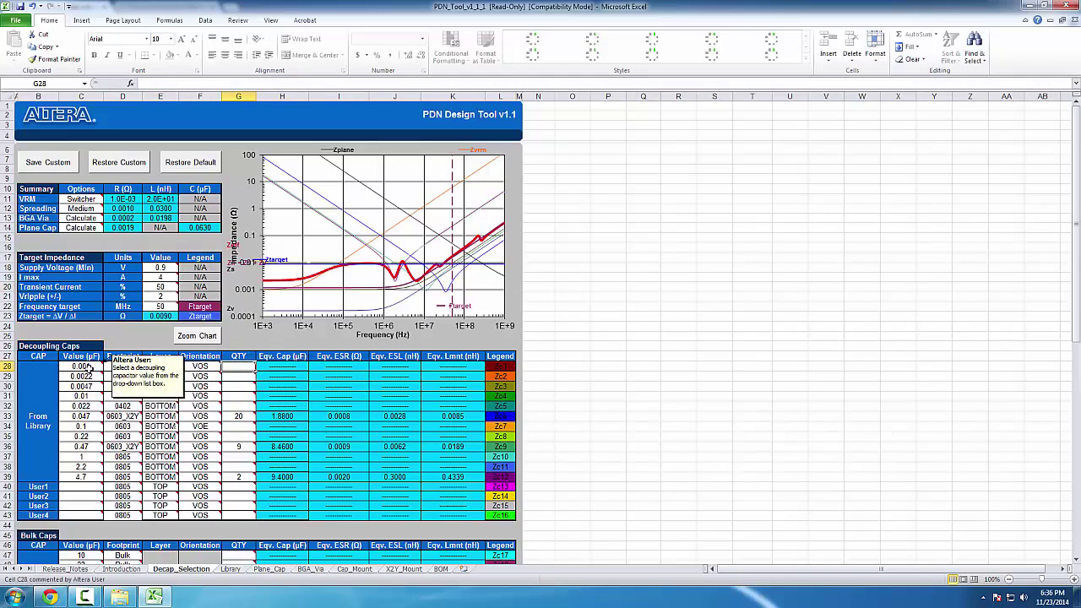
left_click(202, 367)
left_click(226, 366)
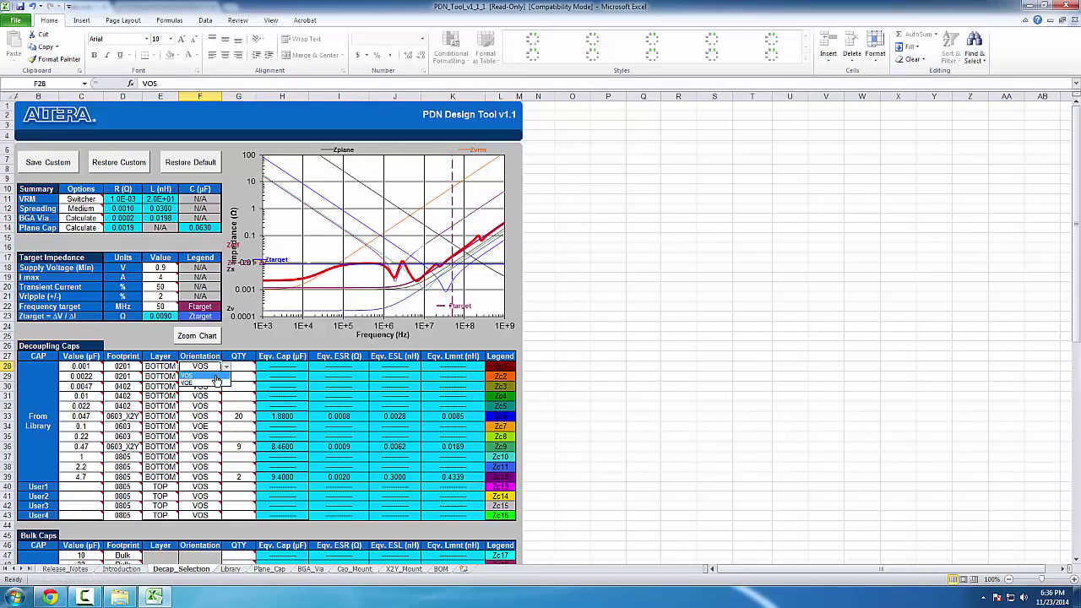
left_click(207, 375)
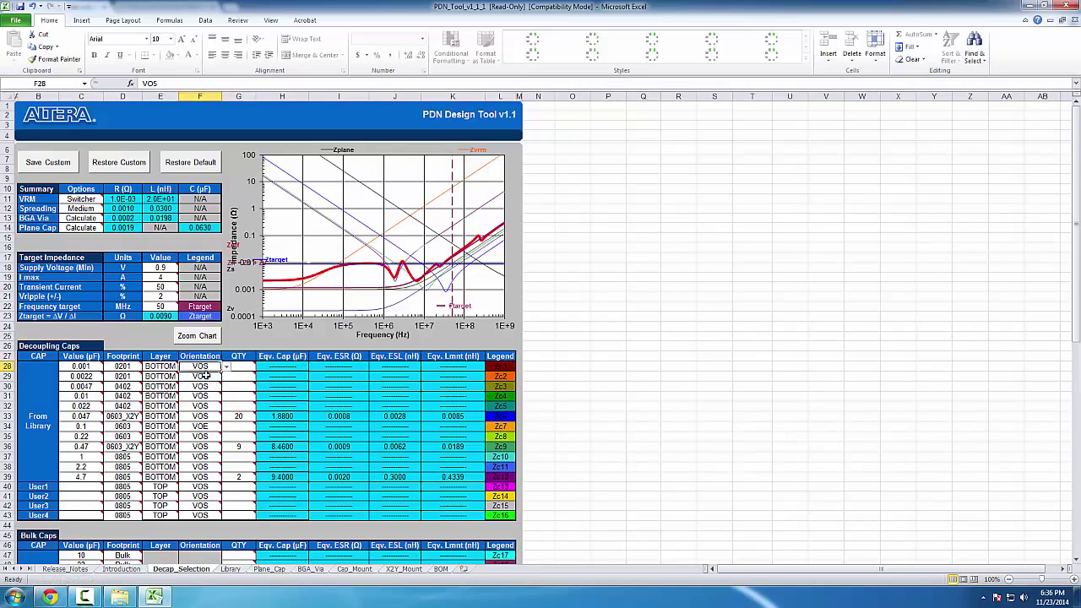
left_click(354, 569)
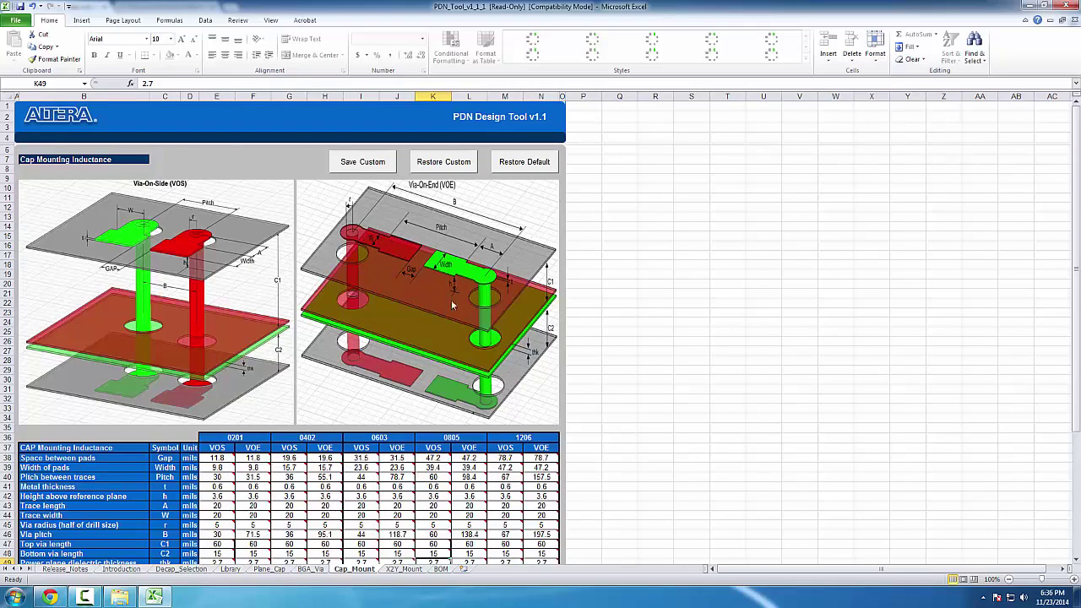
Scroll down to review the Ltop/Lbot mounting inductance rows.
scroll(326, 431, "down", 2)
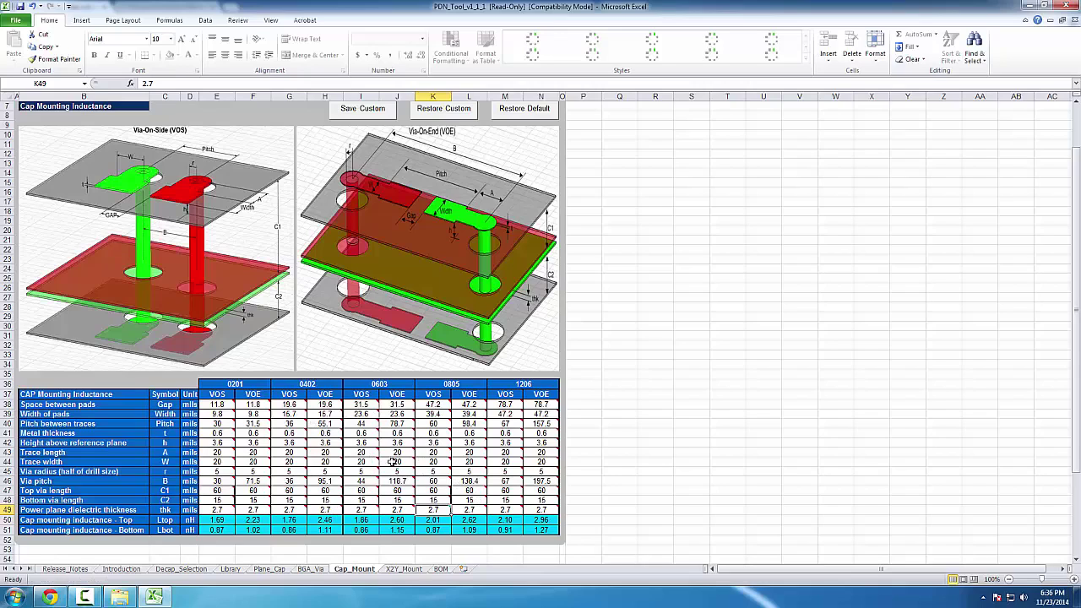
mouse_move(362, 461)
Back on Decap_Selection, adjust the 0.047 µF quantity and set two 0.22 µF capacitors.
left_click(196, 571)
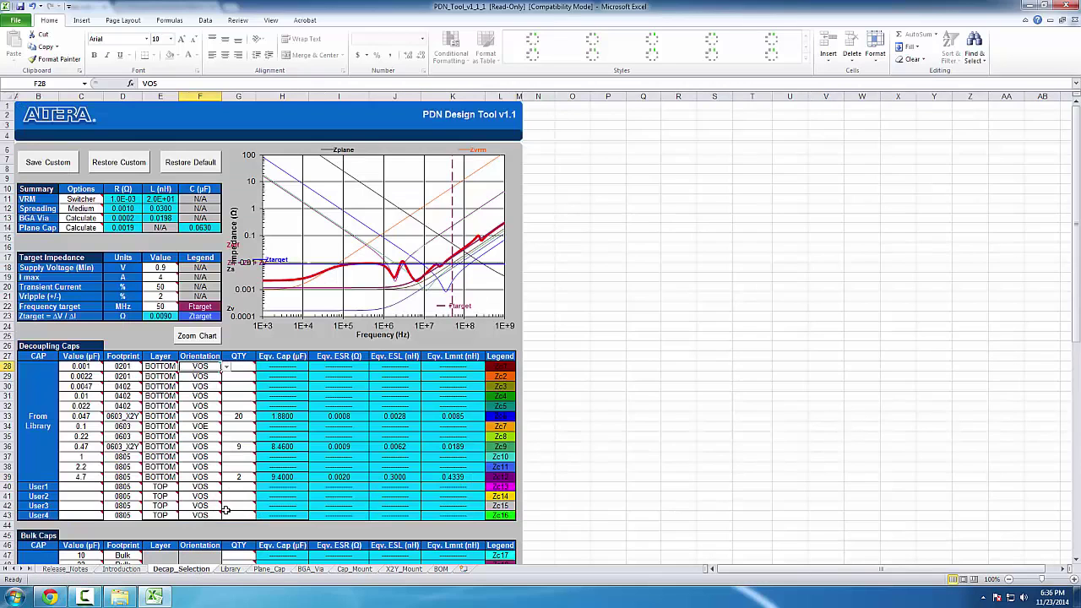
left_click(243, 366)
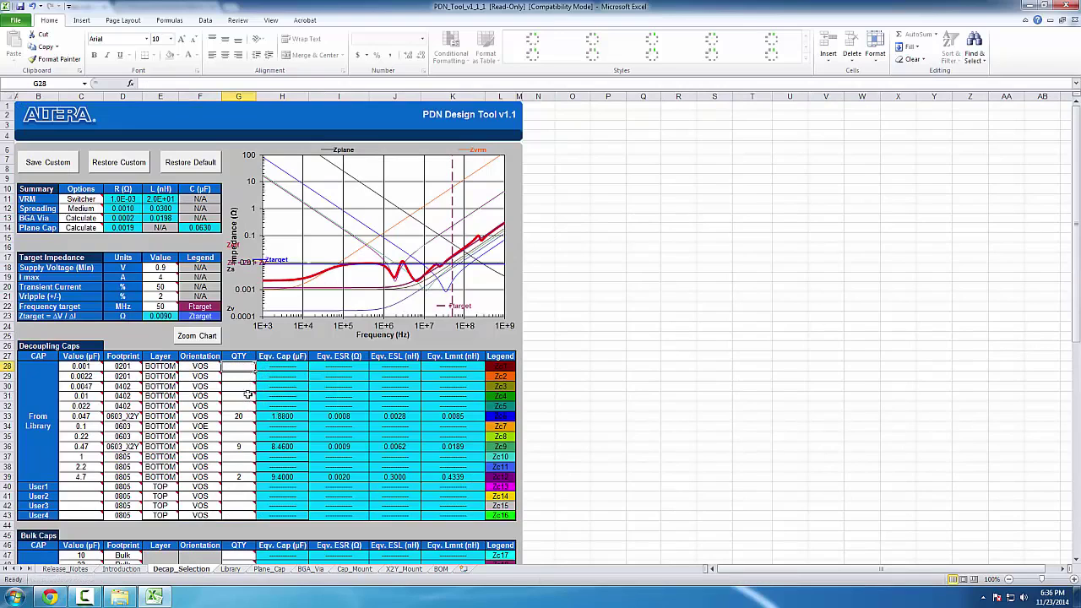
scroll(285, 411, "down", 2)
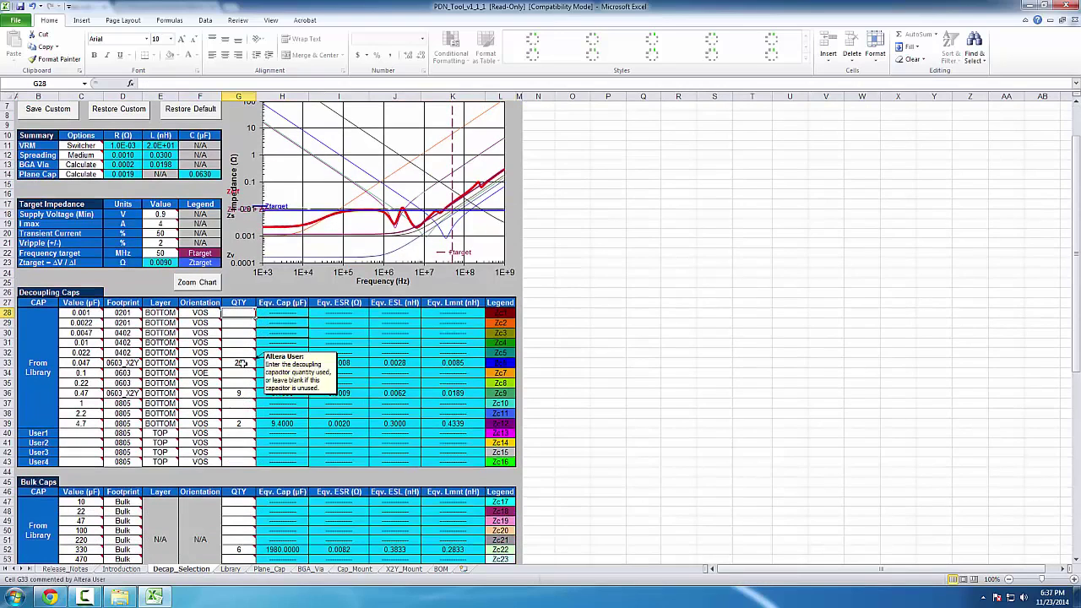
left_click(240, 363)
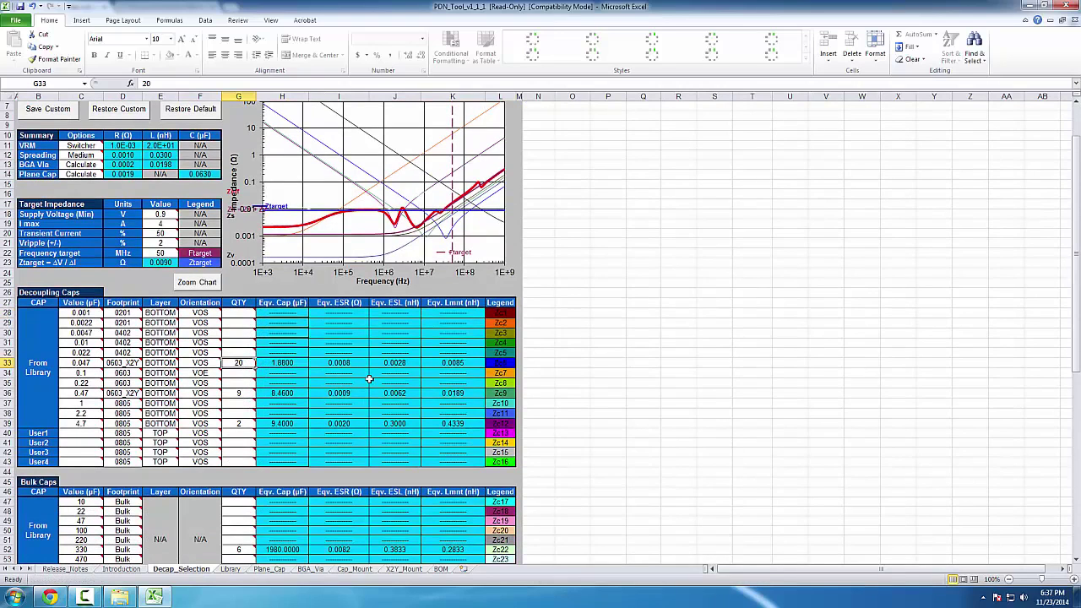
type("15")
key("Return")
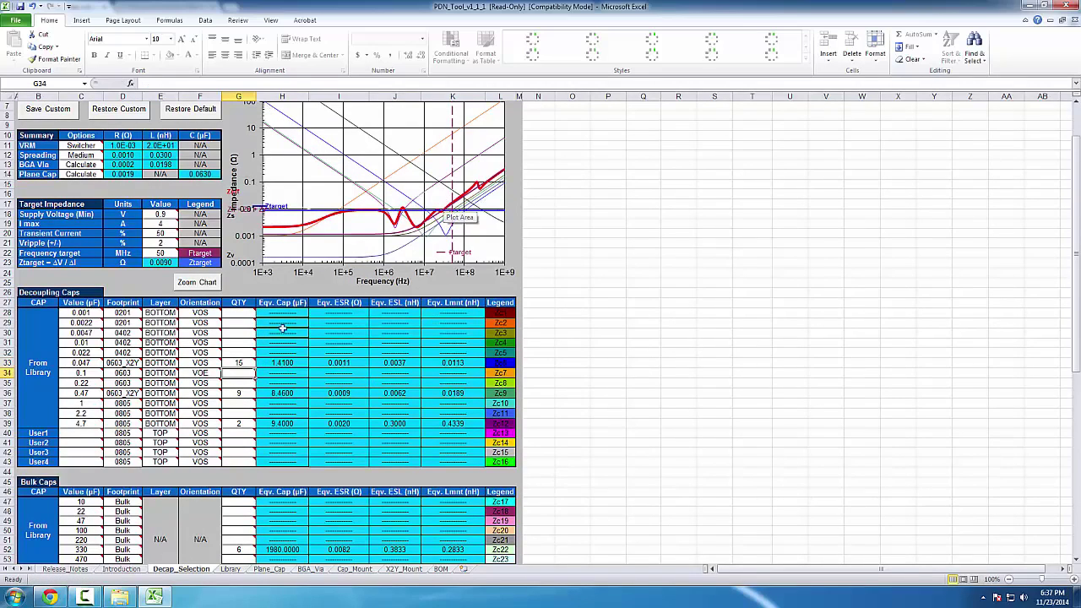
left_click(238, 363)
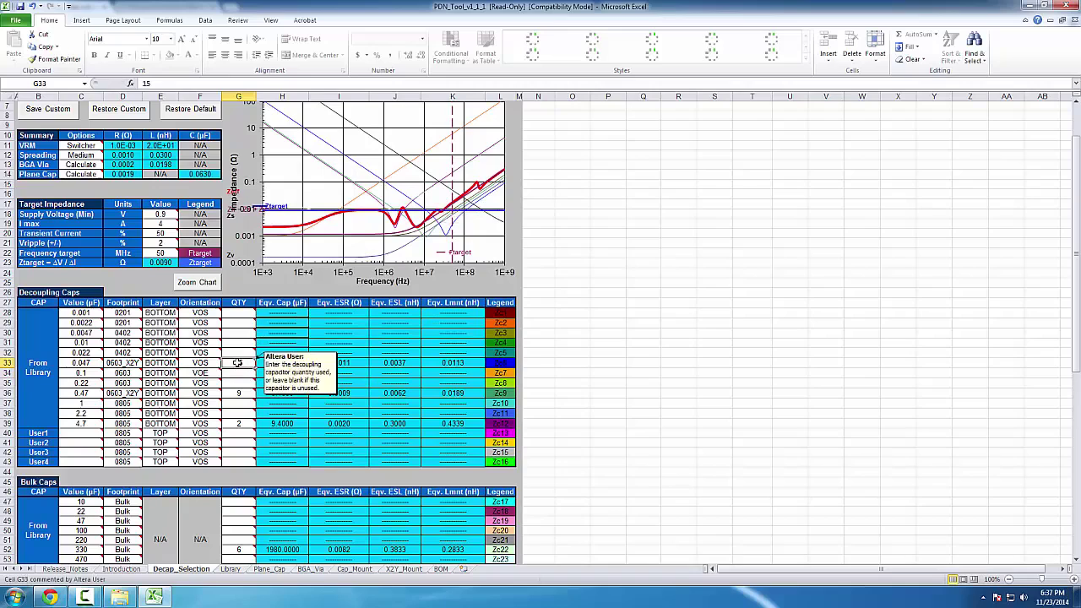
left_click(239, 381)
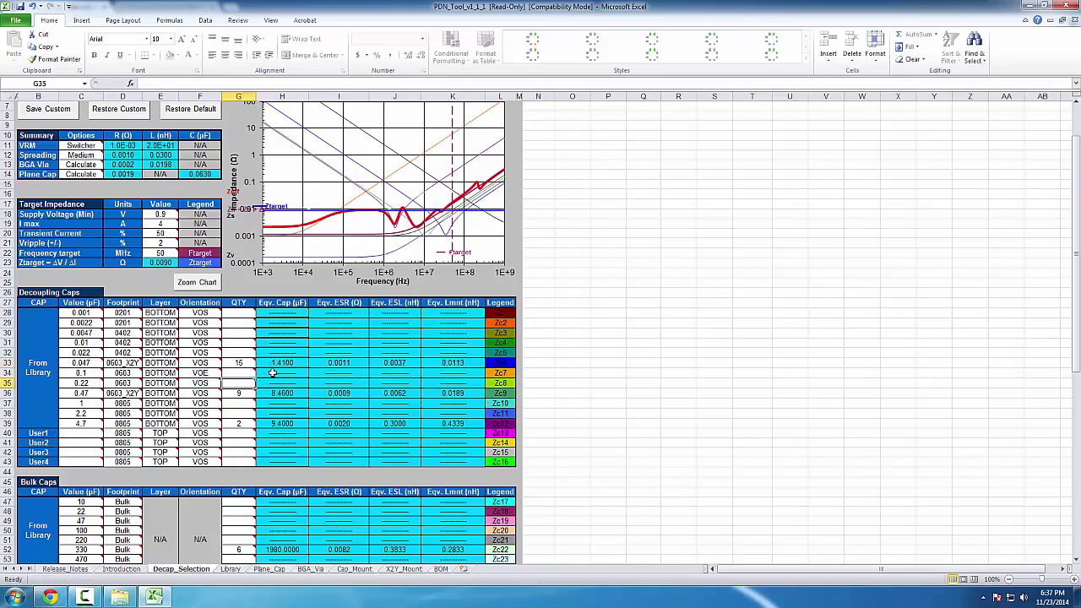
type("2")
key("Return")
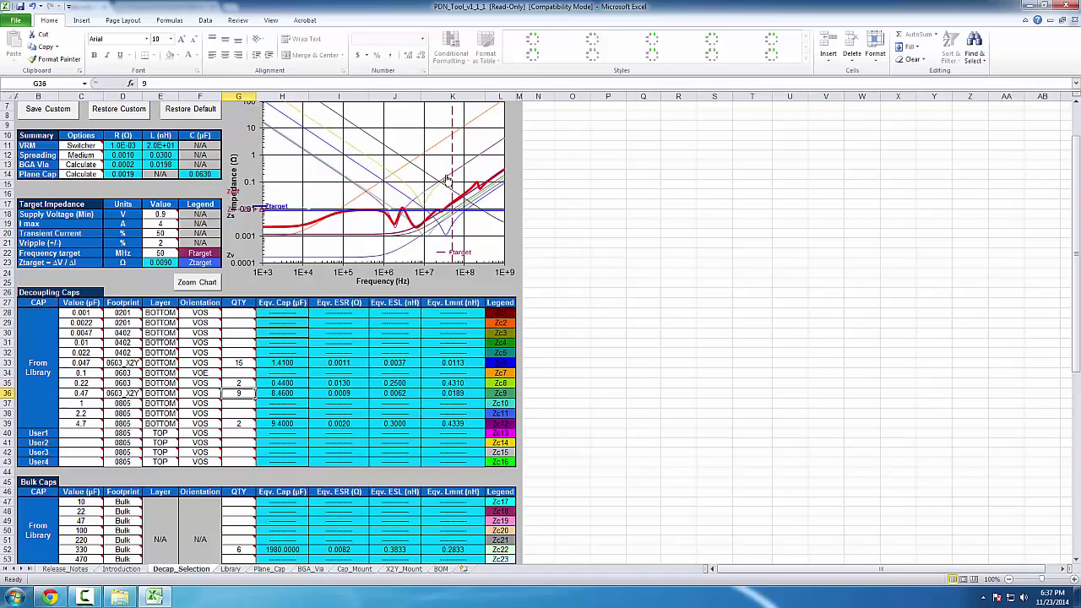
Set the 4.7 µF capacitor quantity to 3.
left_click(240, 424)
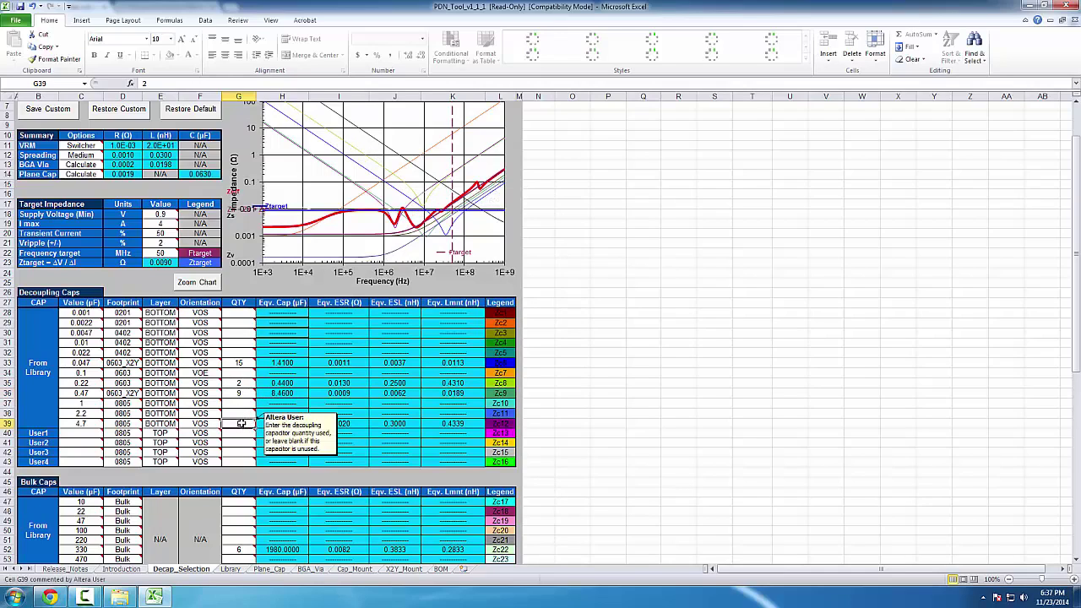
type("4")
key("Return")
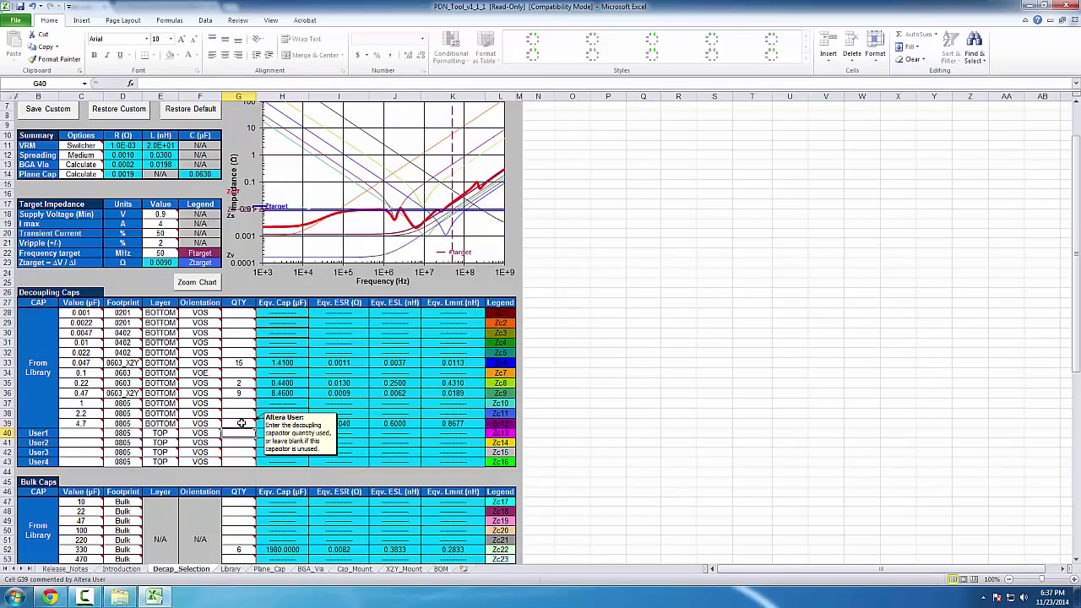
left_click(240, 424)
type("0")
key("Return")
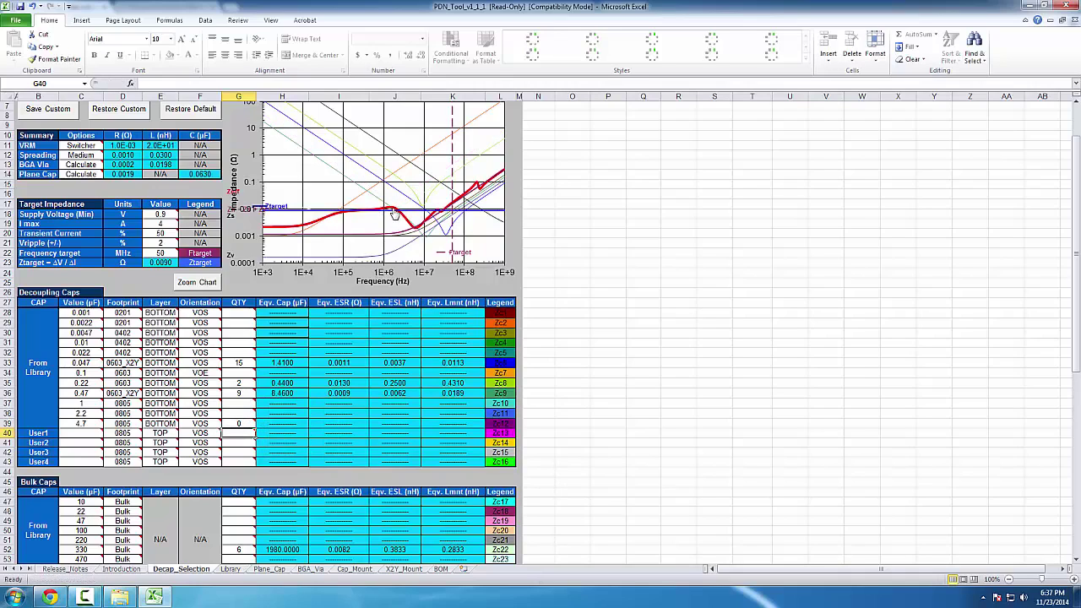
left_click(237, 422)
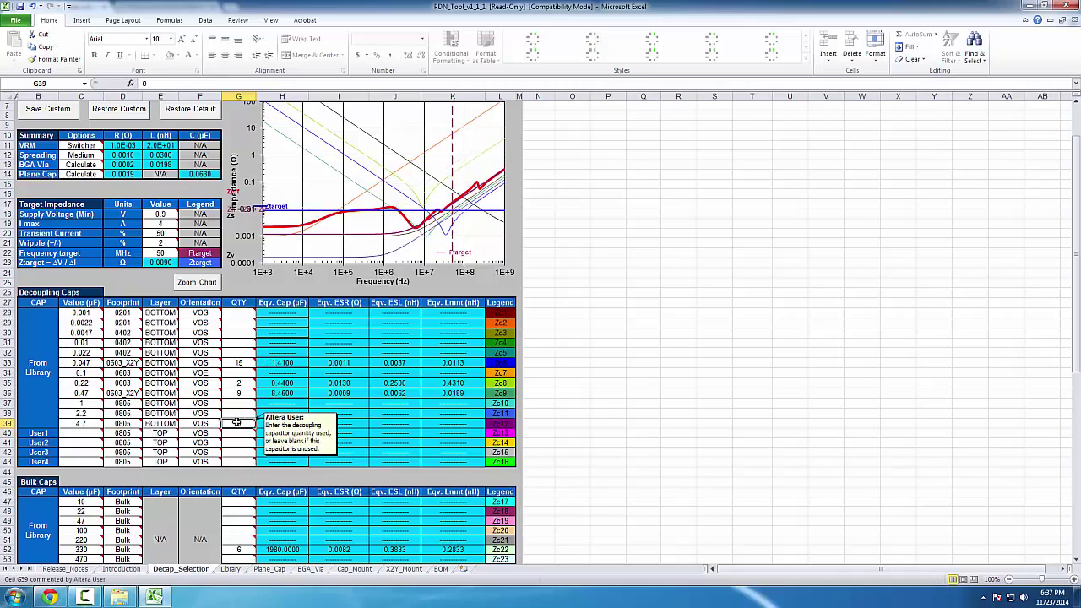
type("3")
key("Return")
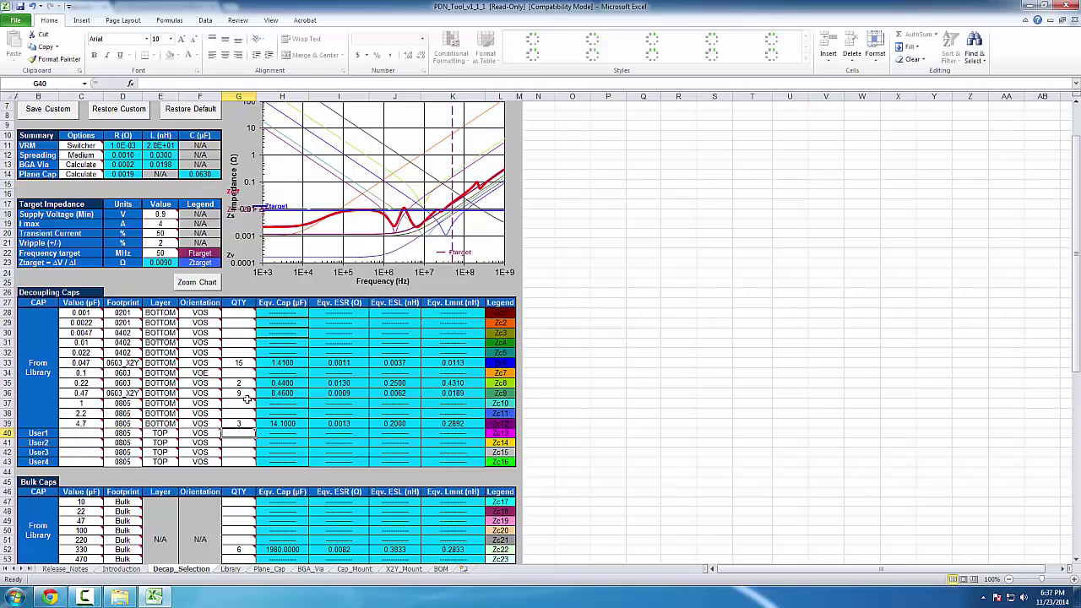
Set one 1 µF and one 2.2 µF capacitor.
left_click(245, 403)
type("1")
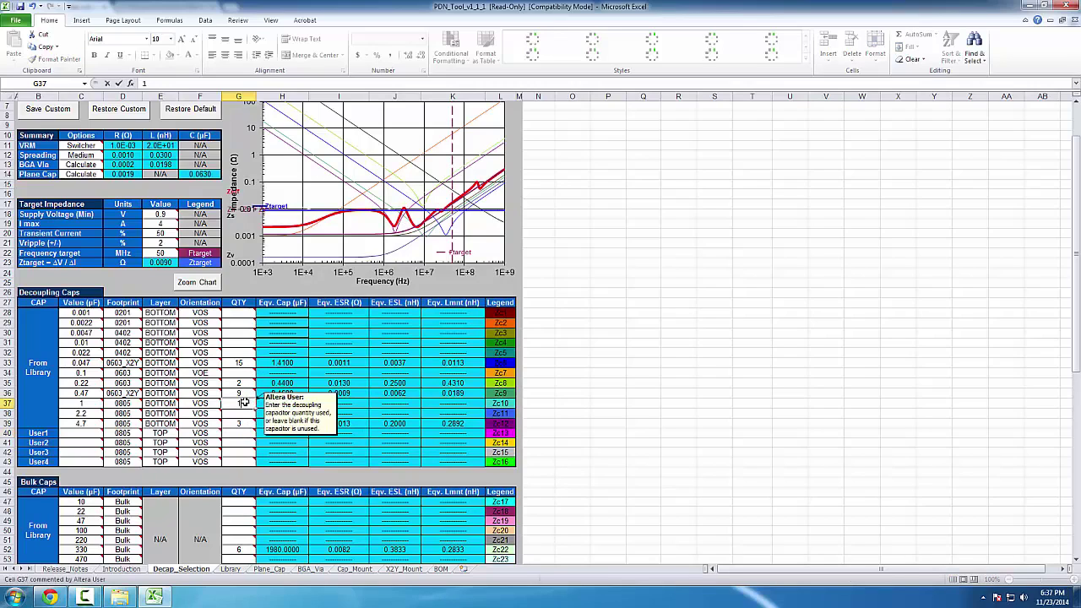
key("Return")
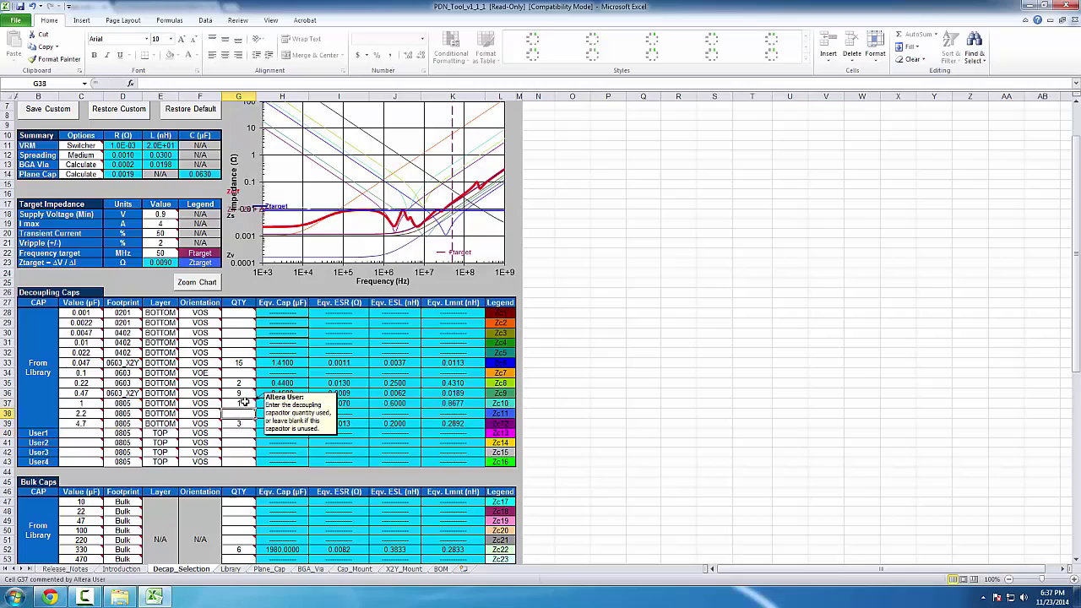
left_click(243, 403)
type("0")
key("Return")
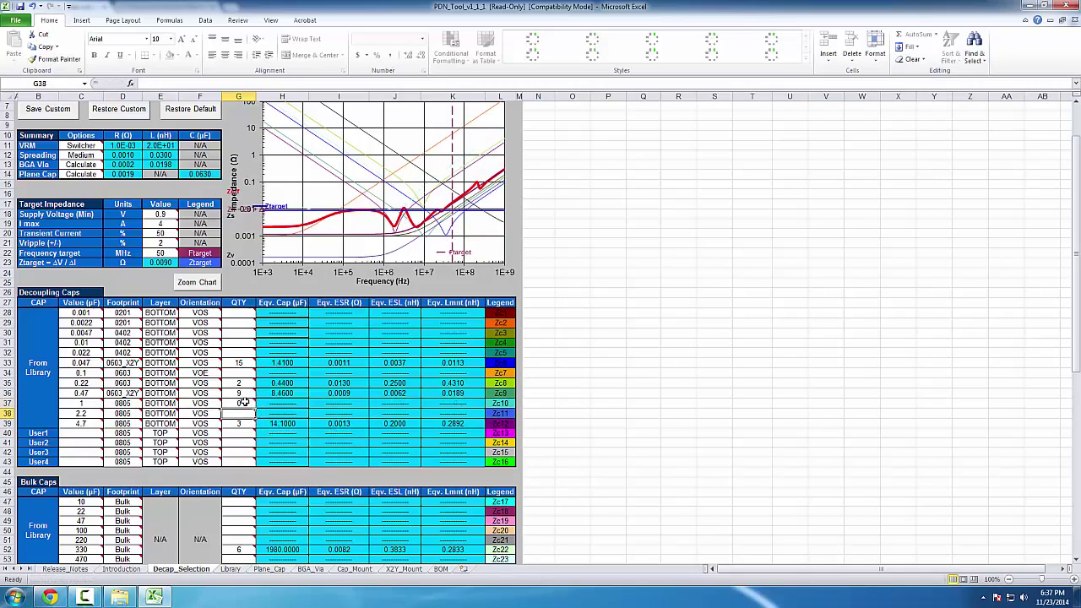
type("1")
key("Return")
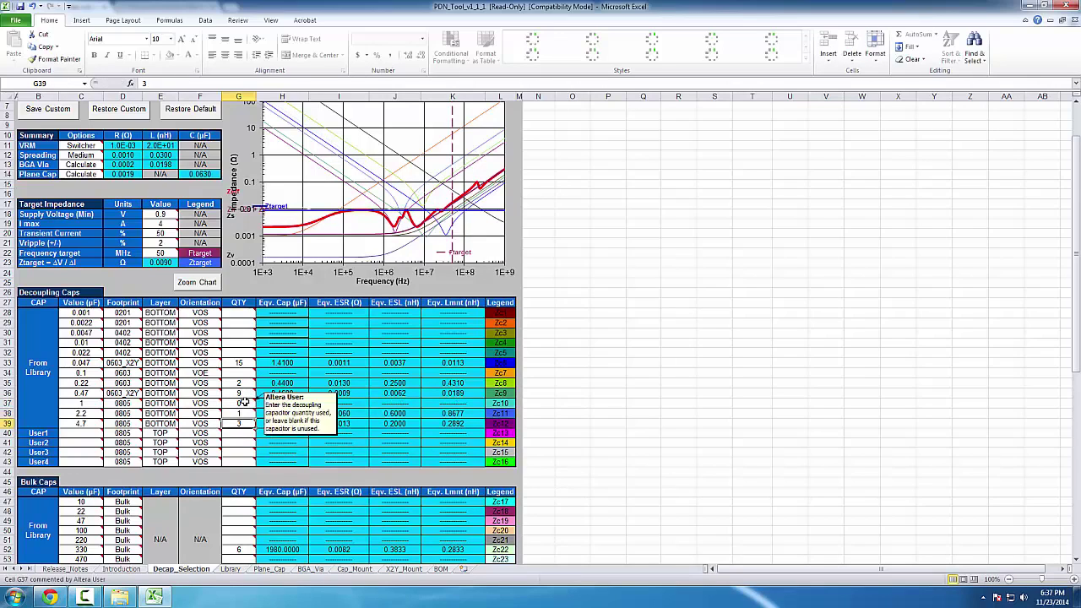
key("Up")
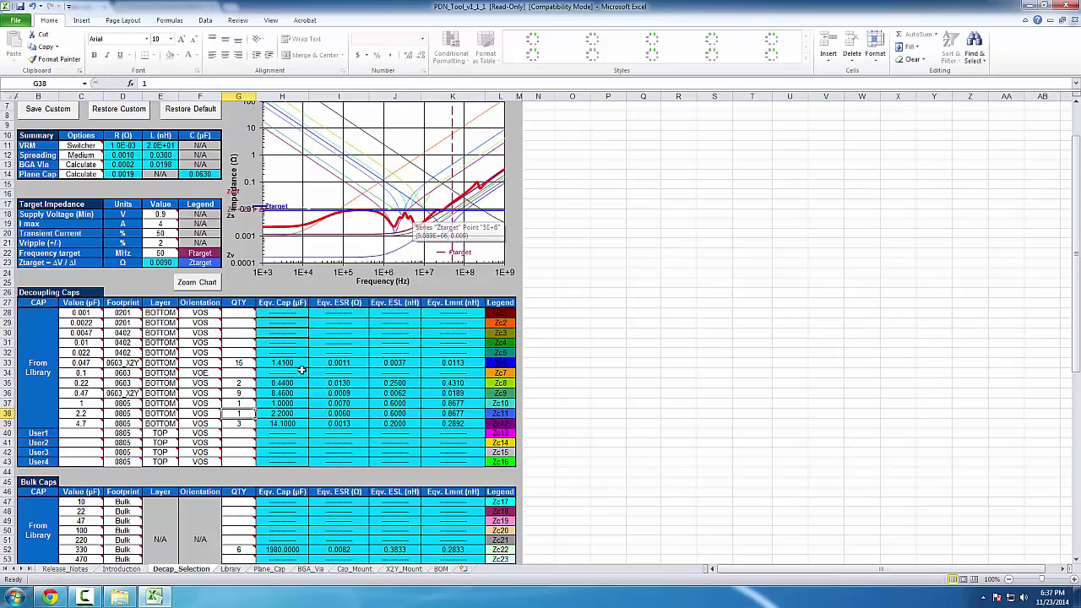
Under Bulk Caps, set the 470 µF capacitor quantity to 2.
scroll(249, 287, "down", 3)
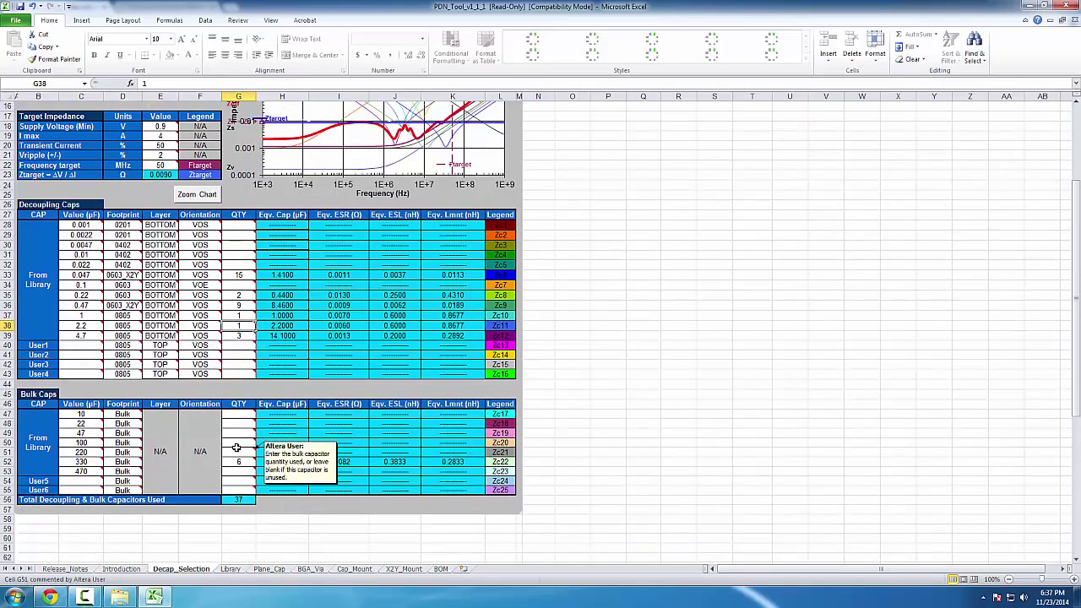
left_click(241, 453)
left_click(238, 471)
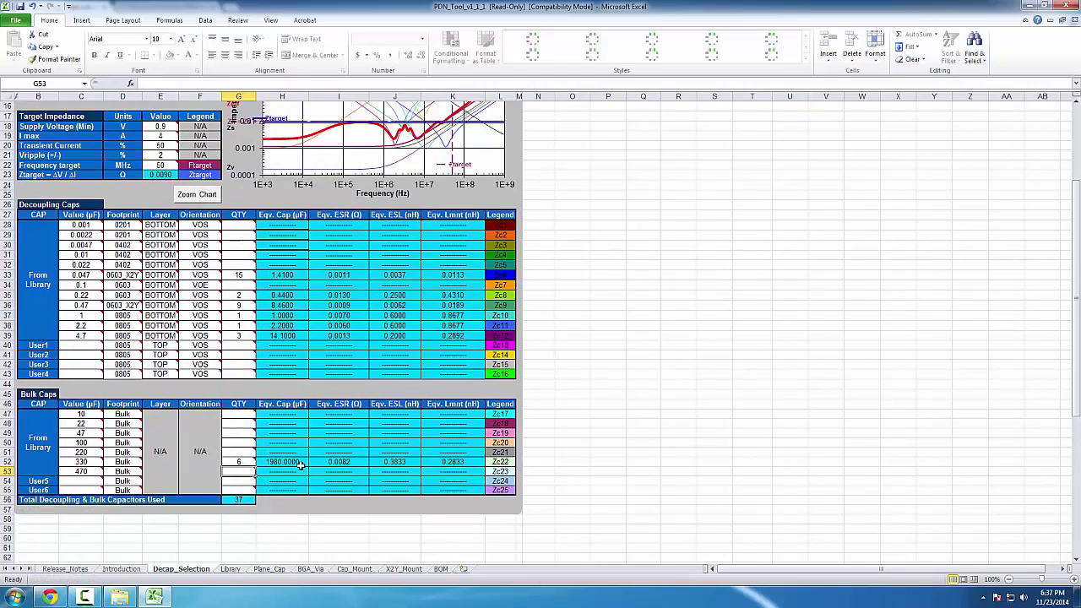
type("1")
key("Return")
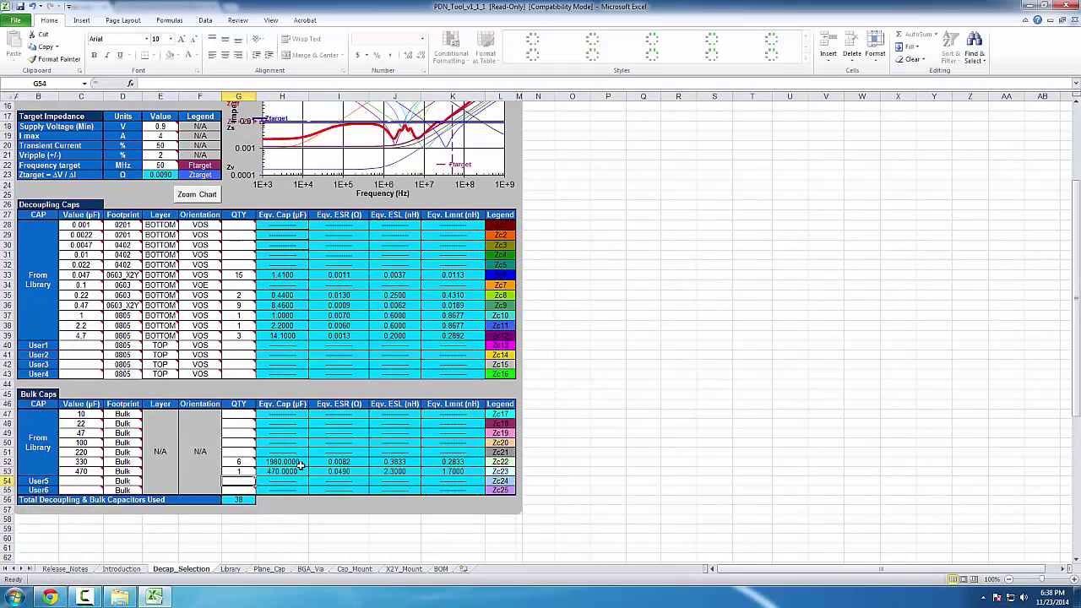
key("Up")
type("2")
key("Return")
Reset the 470 µF quantity to 0, then re-enter 2 for 39 capacitors total.
scroll(416, 146, "up", 1)
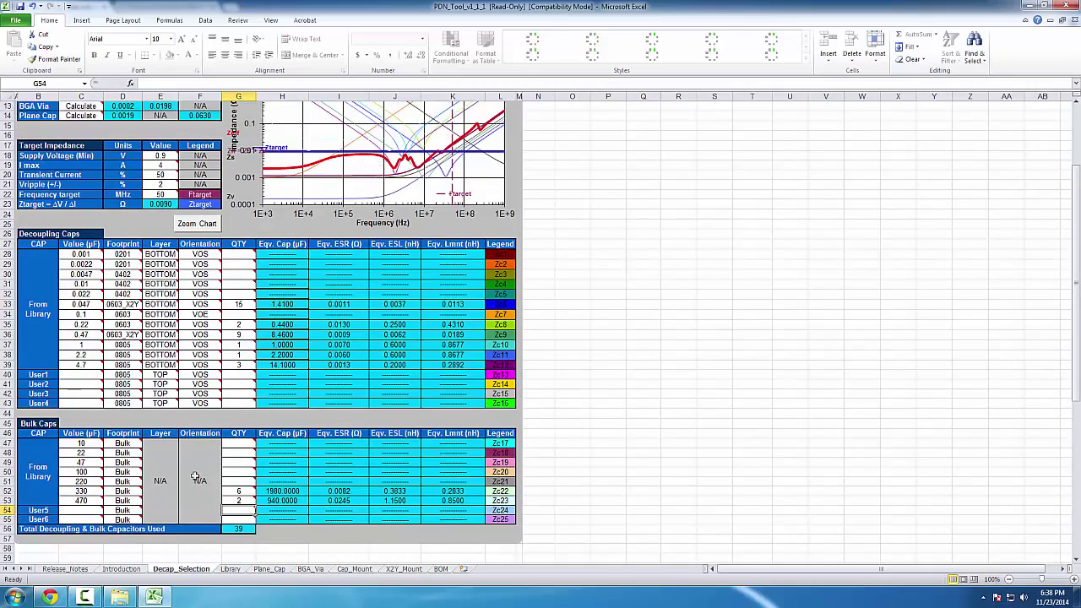
left_click(243, 499)
type("0")
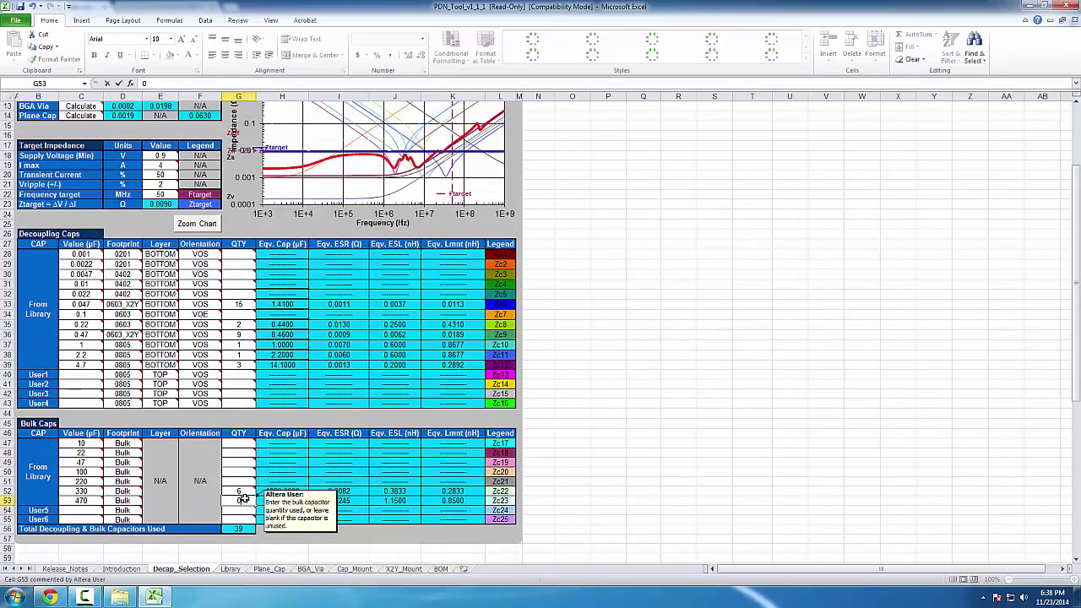
key("Up")
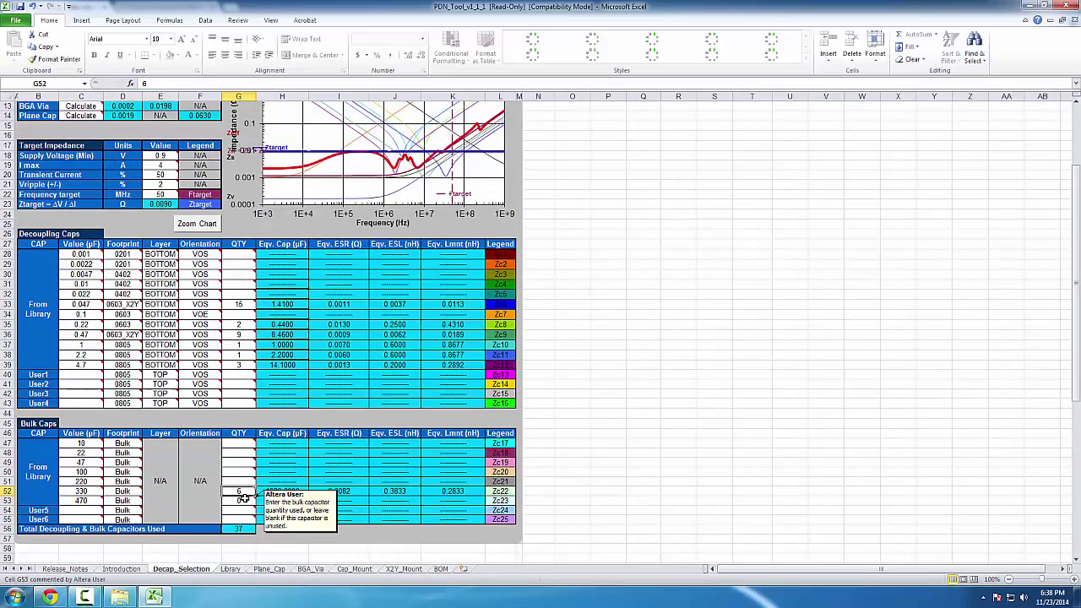
key("Down")
type("2")
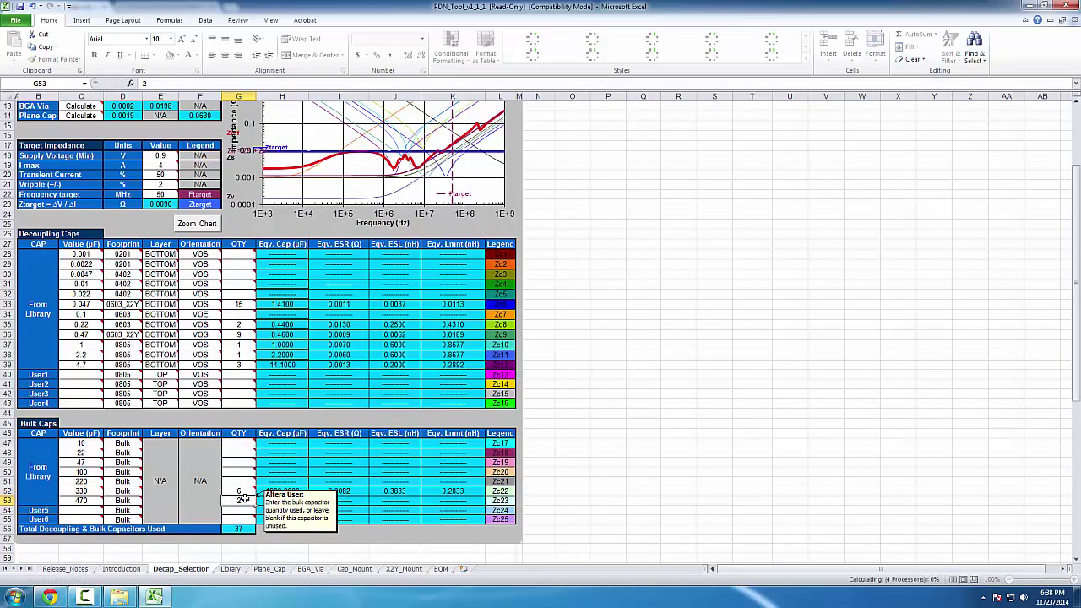
key("Return")
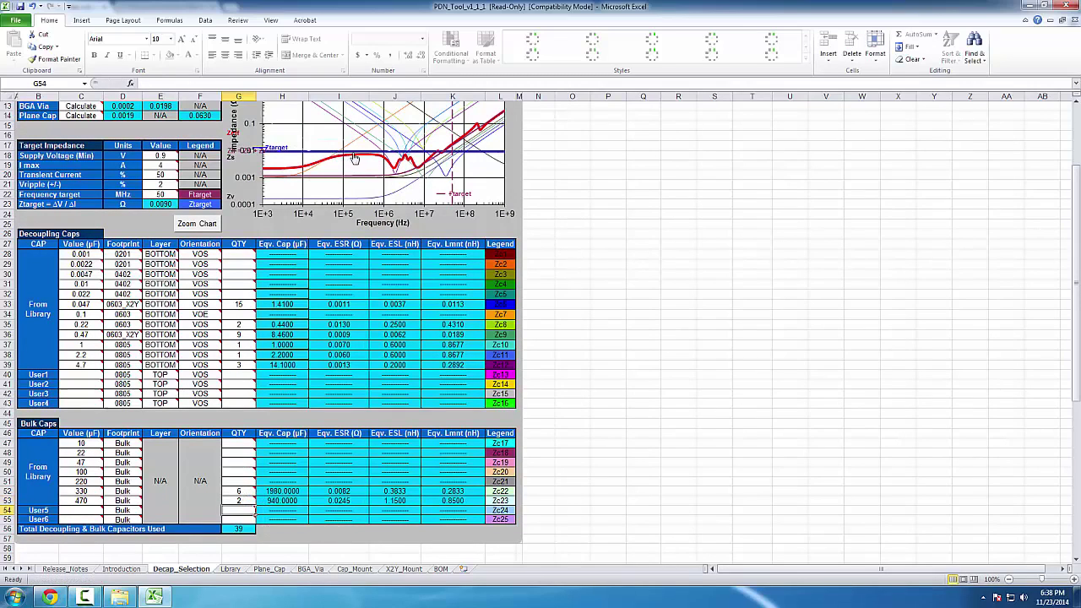
scroll(569, 251, "up", 4)
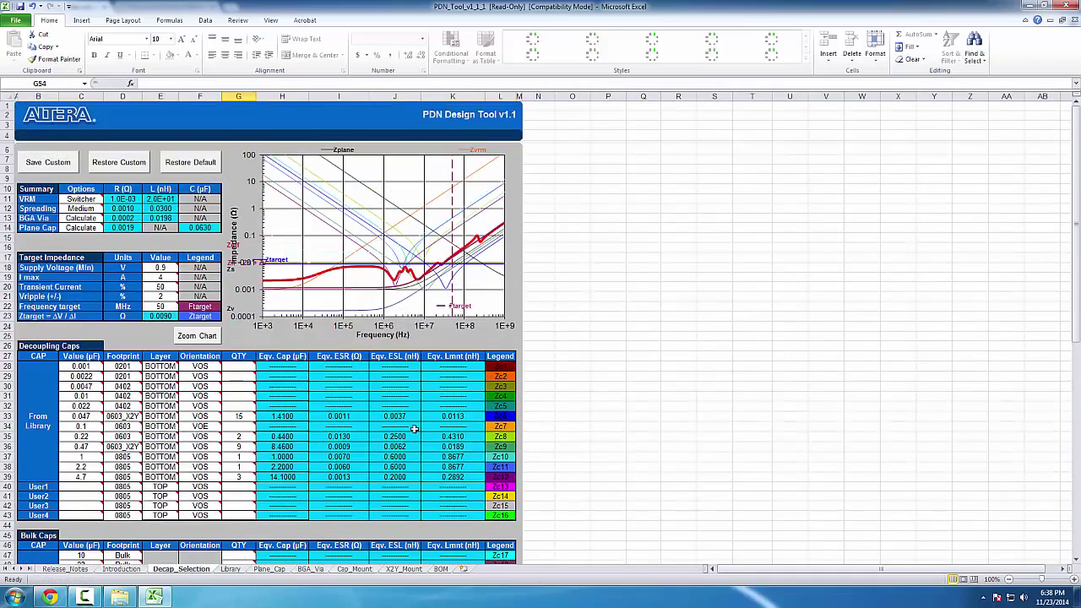
On the Plane_Cap sheet, set plane length to 7000 and plane width to 5000.
left_click(281, 570)
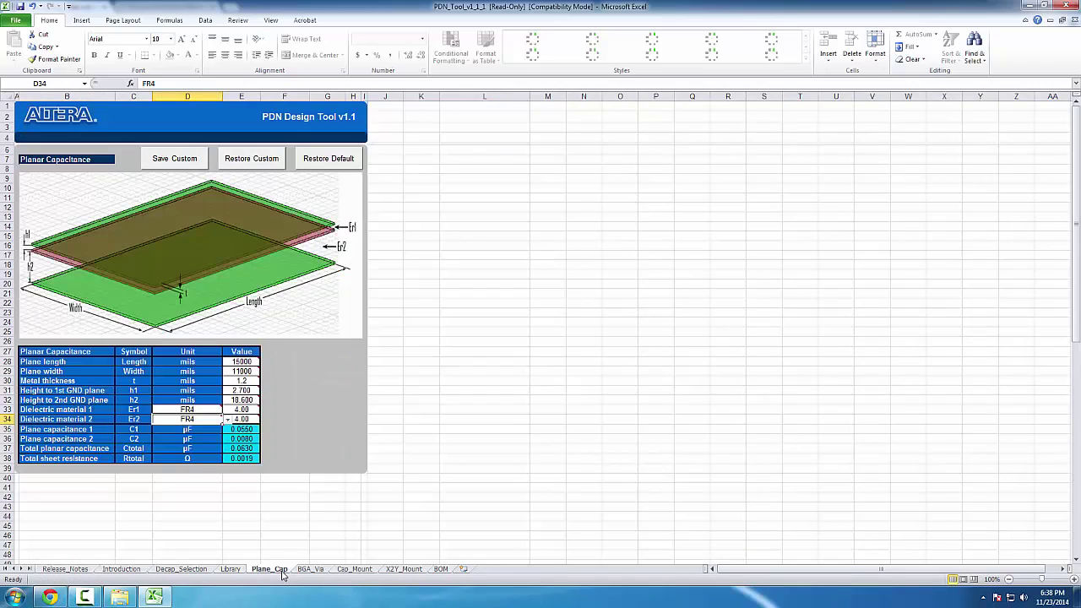
mouse_move(243, 361)
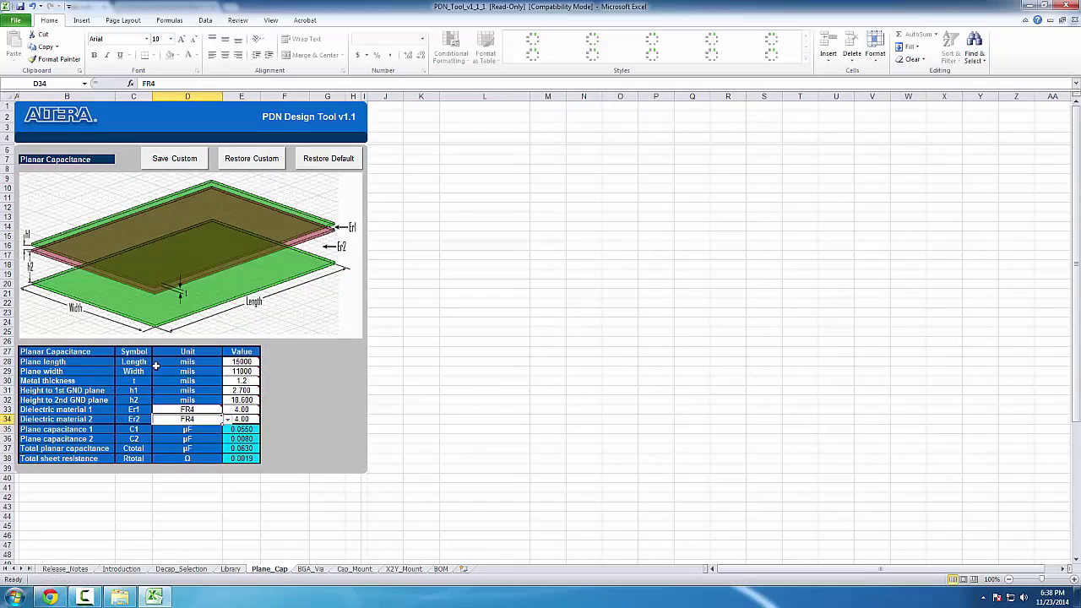
left_click(244, 371)
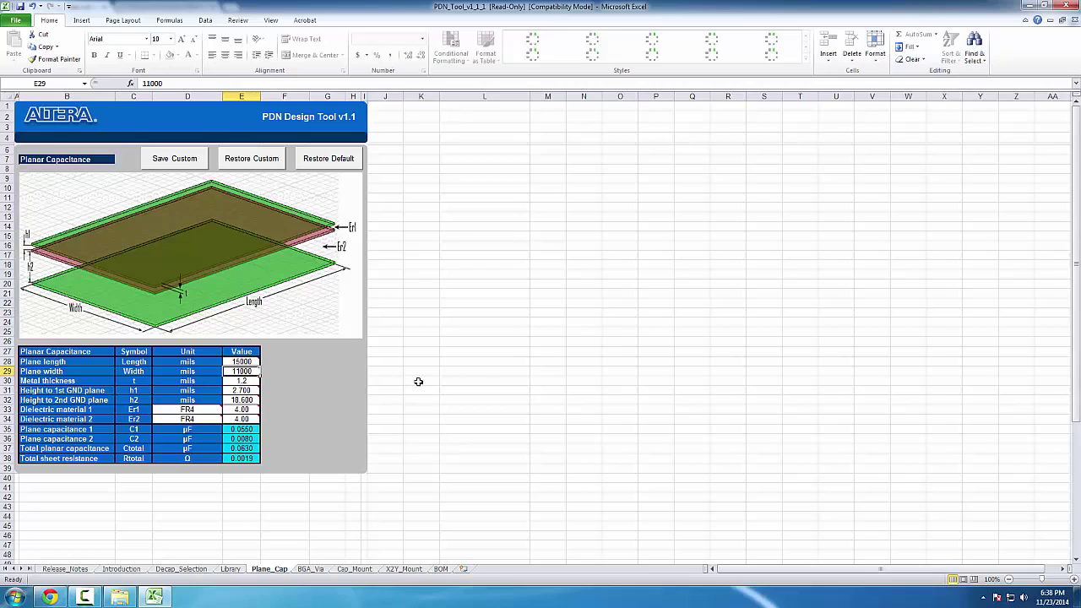
type("5")
key("Up")
type("7")
key("Return")
left_click(241, 361)
double_click(241, 361)
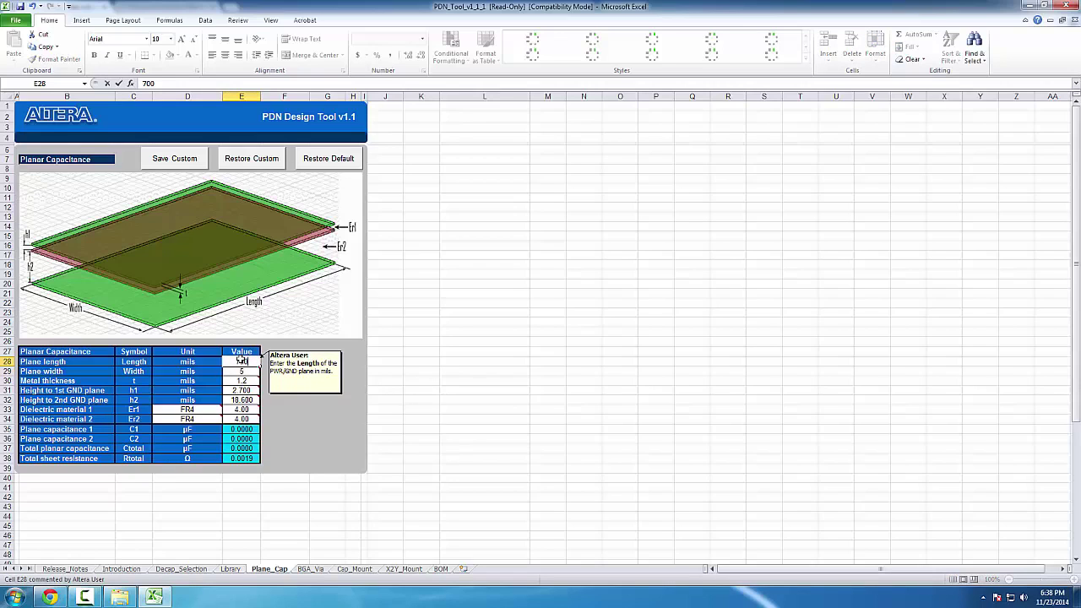
type("000")
key("Return")
type("50")
key("Return")
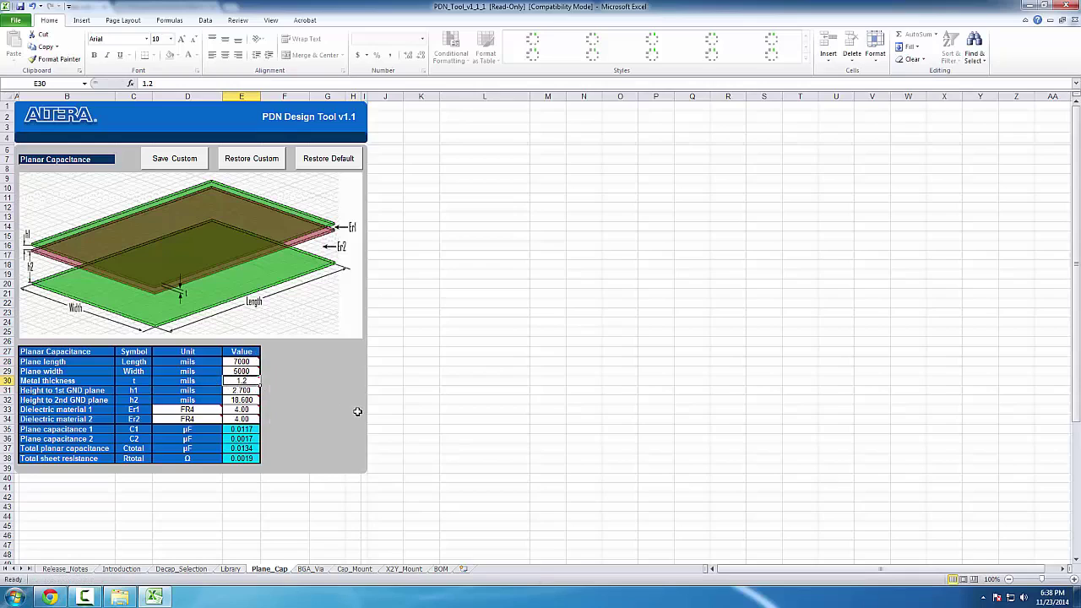
Set metal thickness to 1 mil, first GND plane height 3.5 mils, second 25 mils.
type("1")
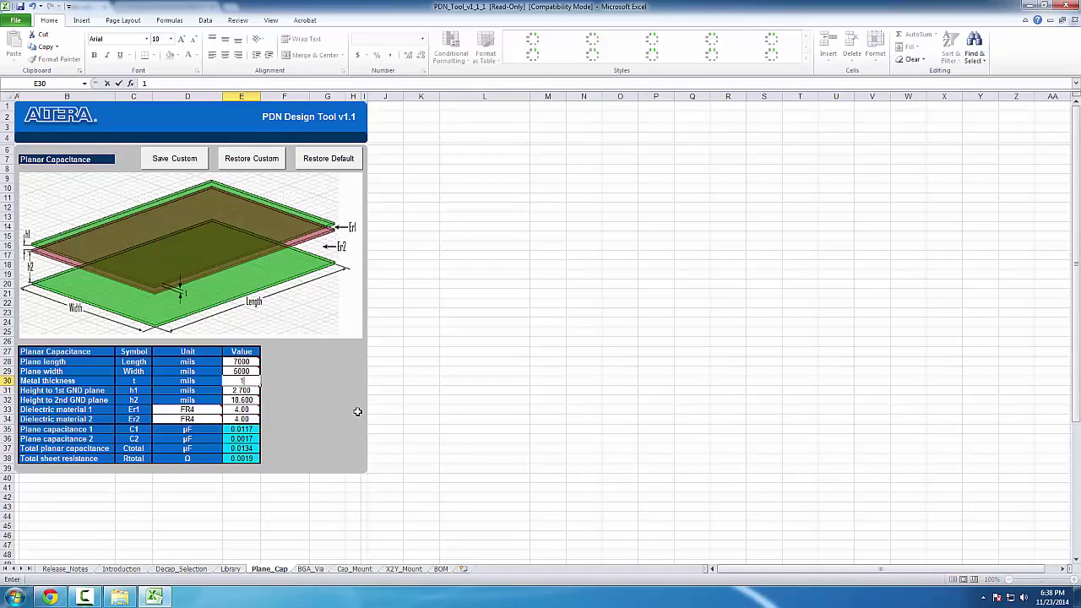
key("Return")
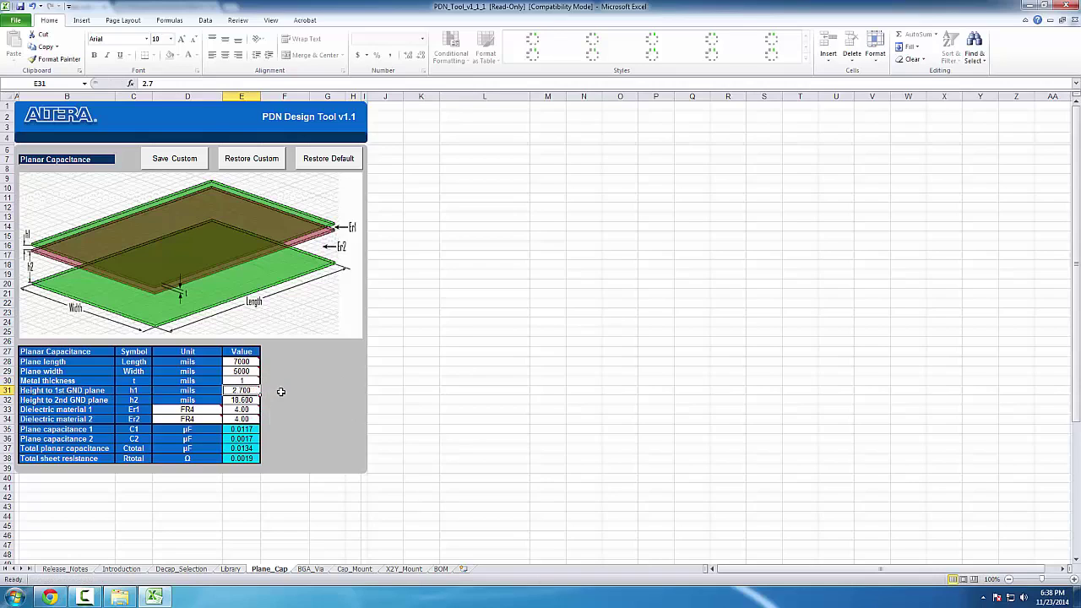
mouse_move(253, 397)
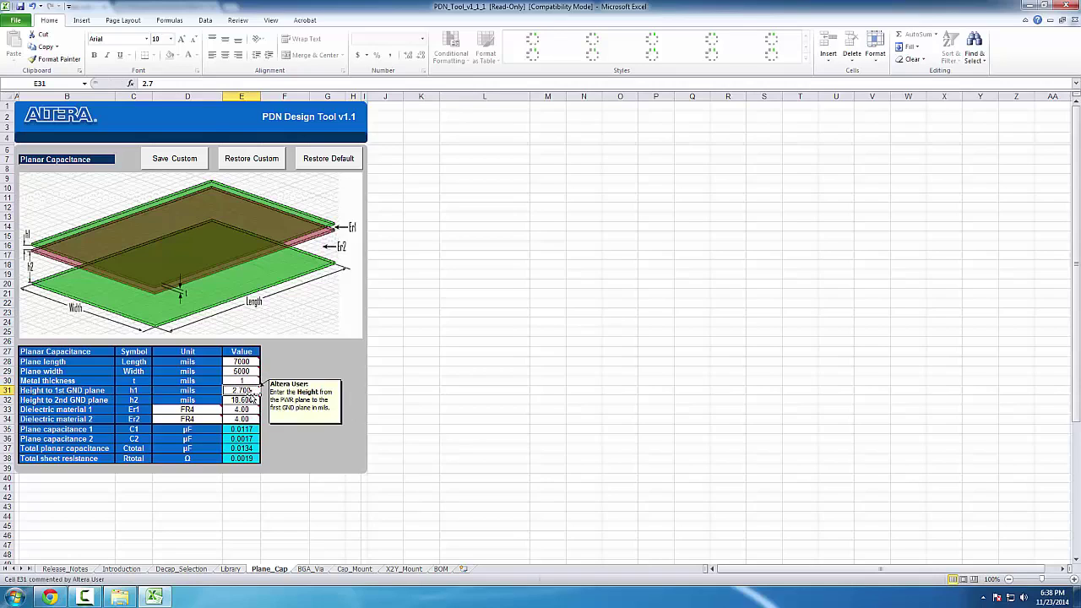
type("3.5")
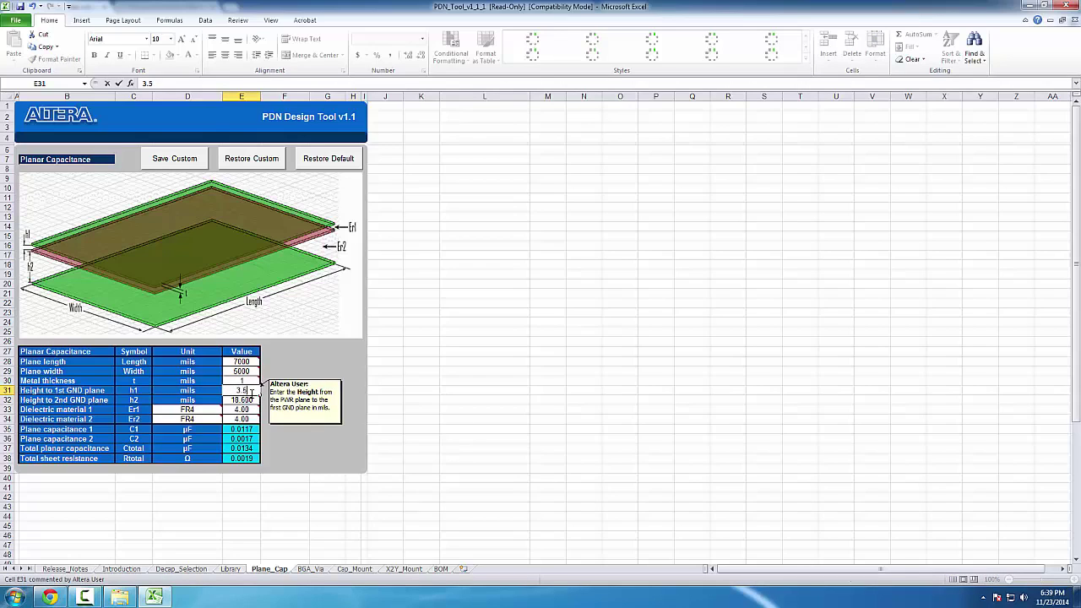
key("Return")
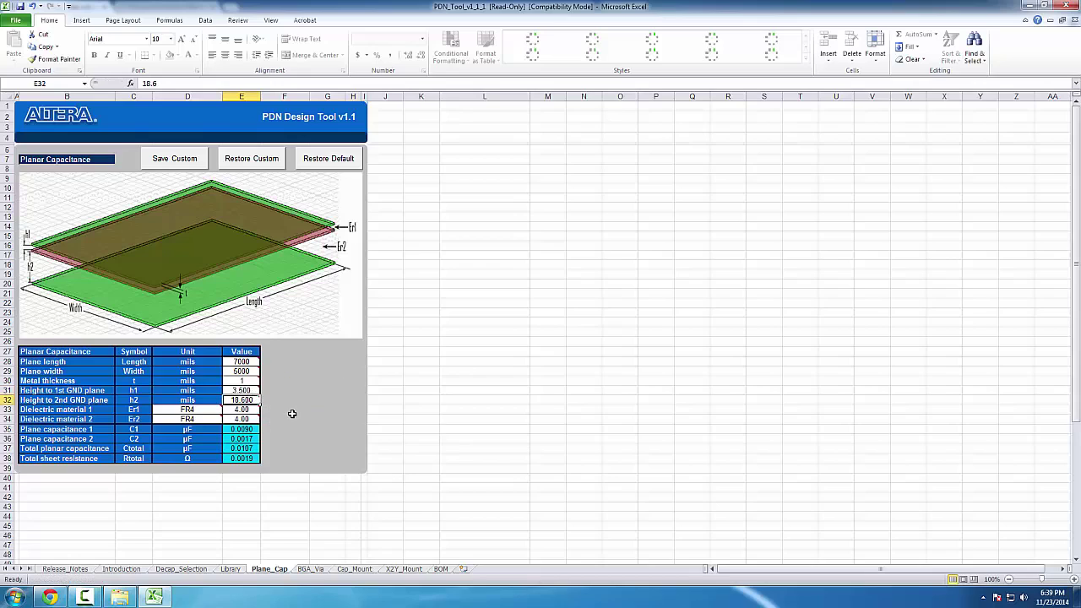
type("25")
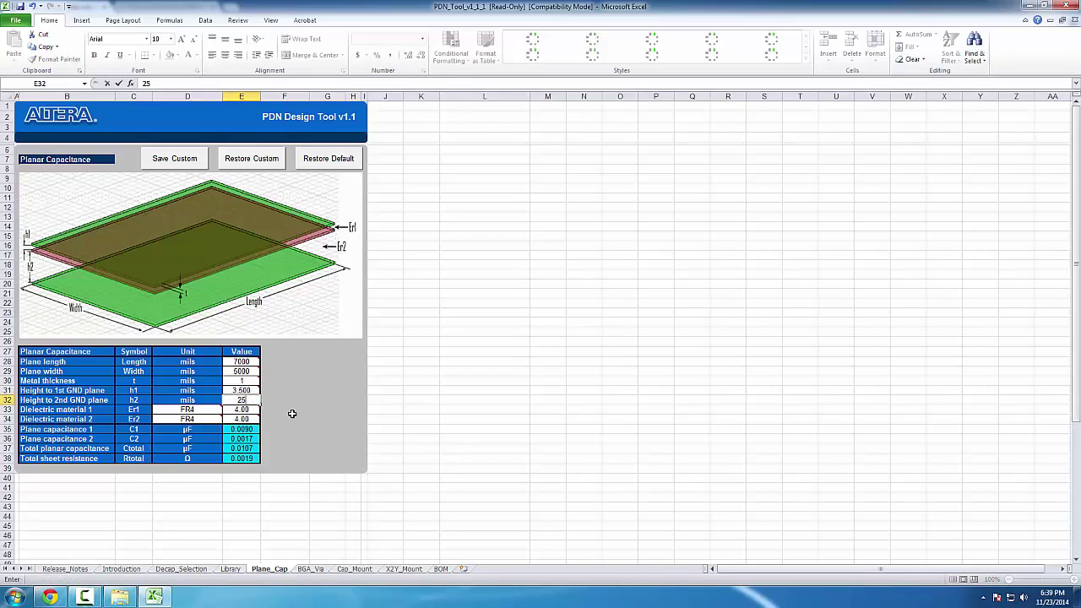
key("Return")
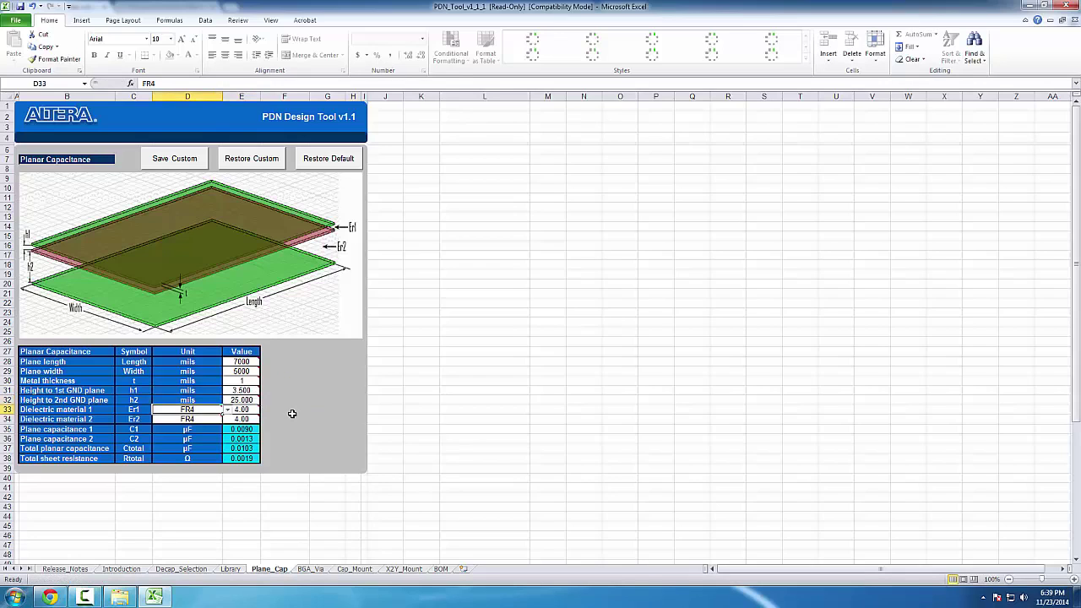
Choose Isola FR370HR for dielectric materials 1 and 2, then view the Decap_Selection curve.
left_click(227, 409)
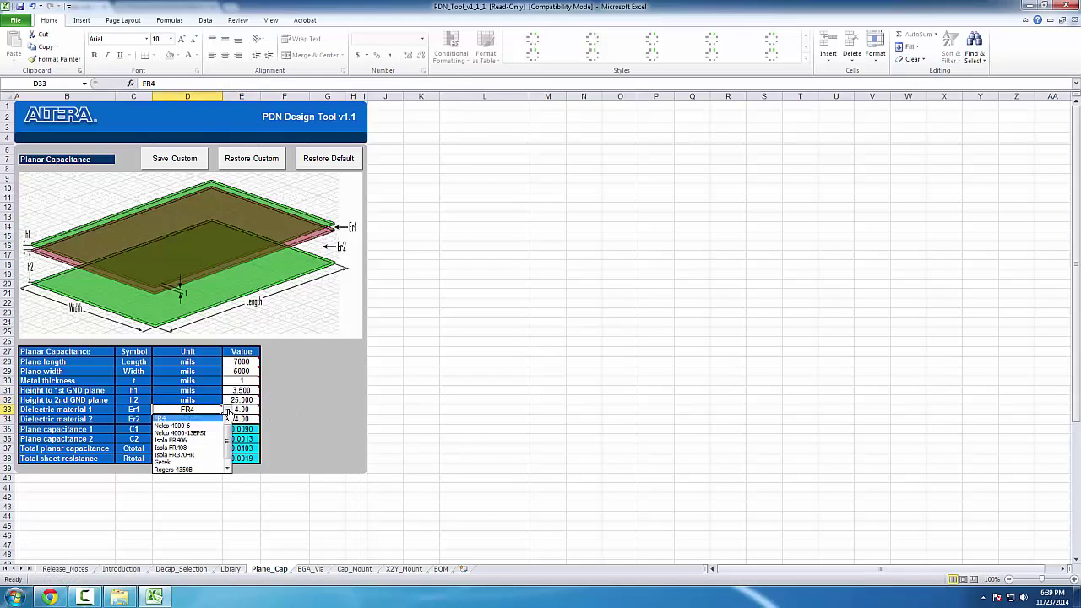
left_click(208, 455)
left_click(217, 420)
left_click(225, 420)
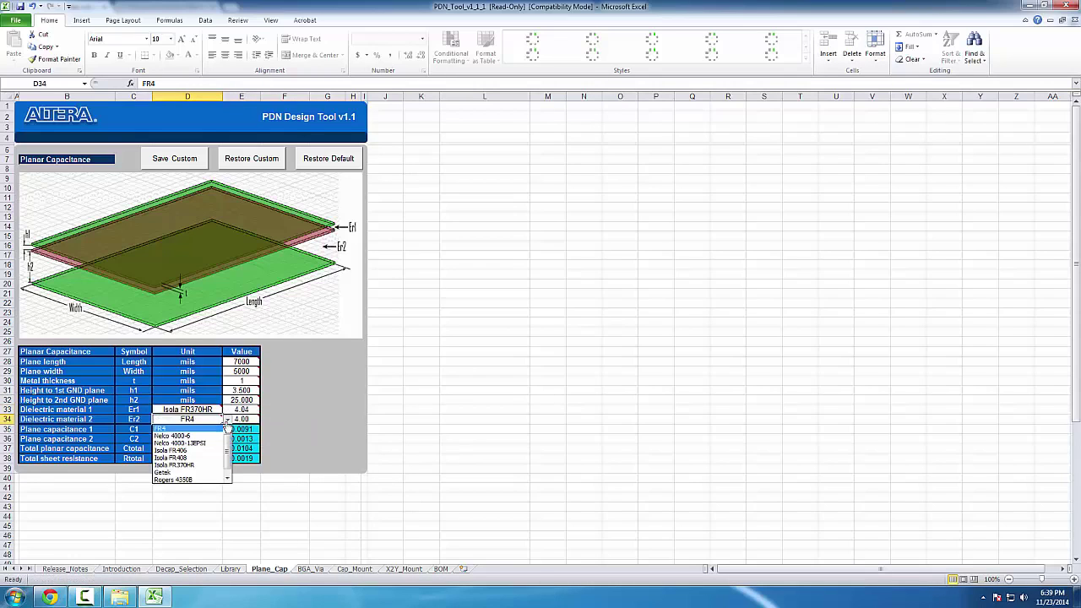
left_click(200, 469)
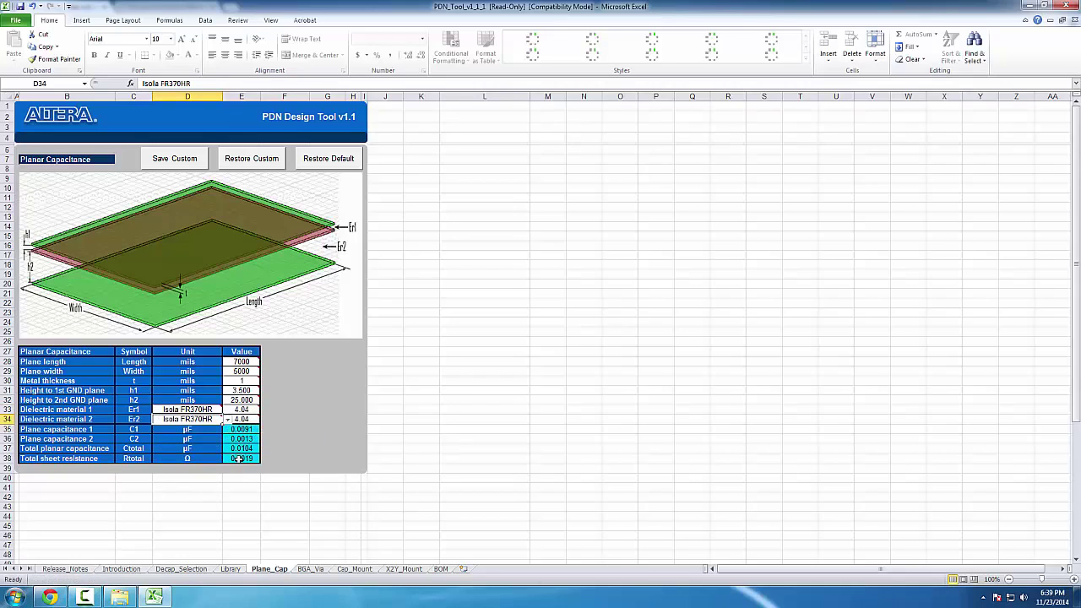
left_click(181, 570)
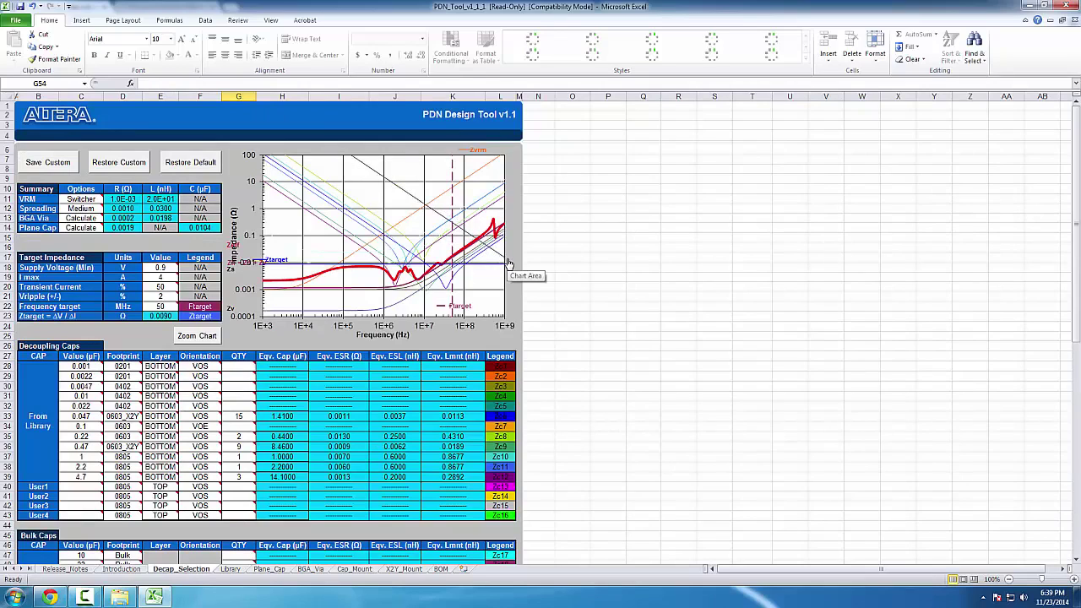
Try a 1 mil first GND plane height and check the Decap_Selection curve.
left_click(283, 572)
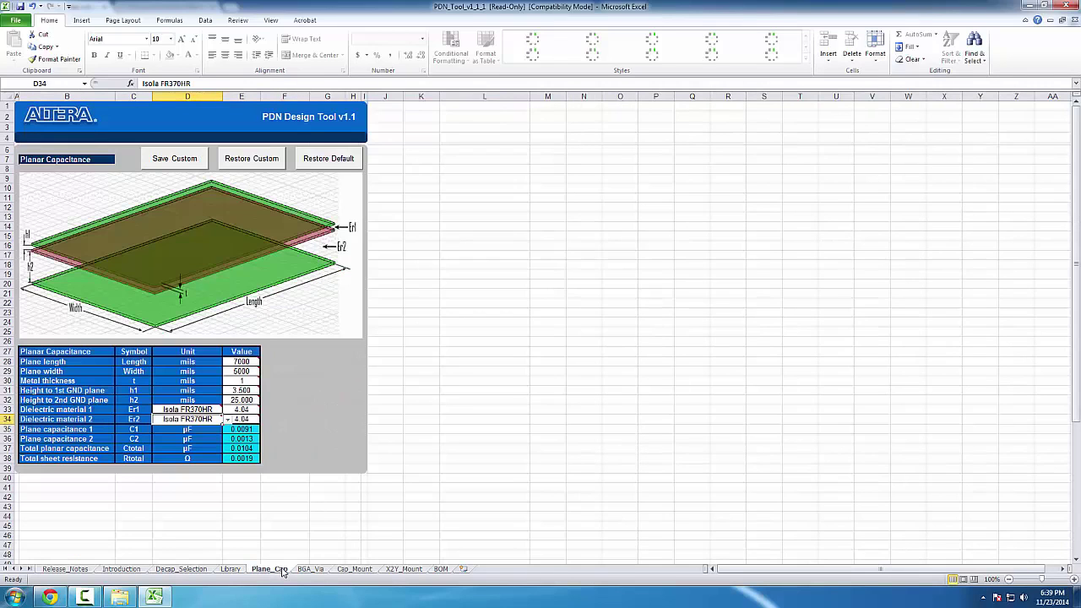
left_click(244, 390)
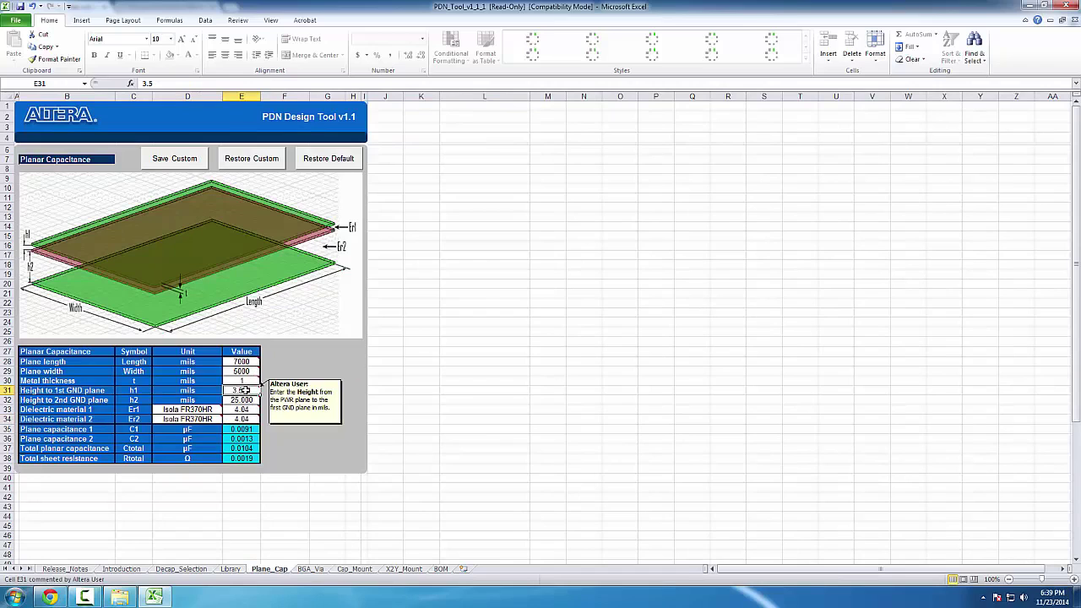
left_click(189, 572)
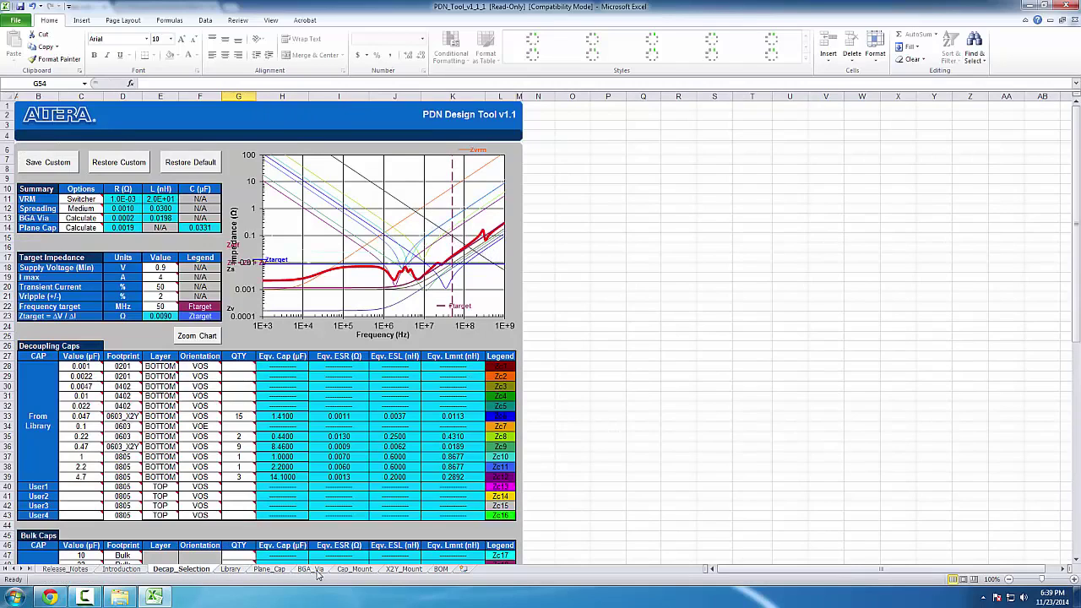
Restore the first GND plane height to 3.5 mils and view the BGA_Via sheet.
left_click(283, 570)
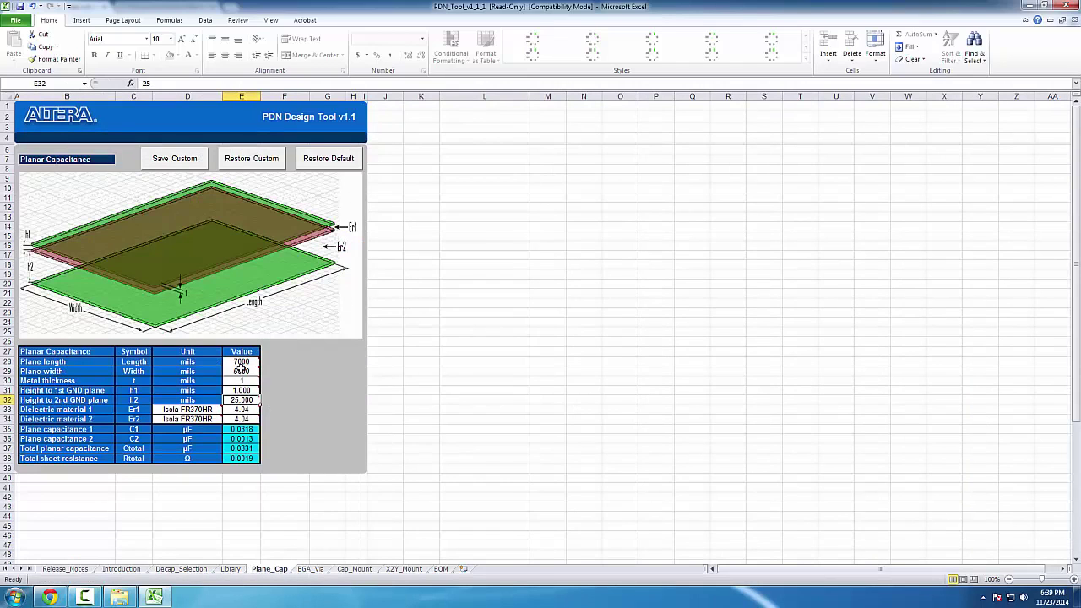
left_click(244, 382)
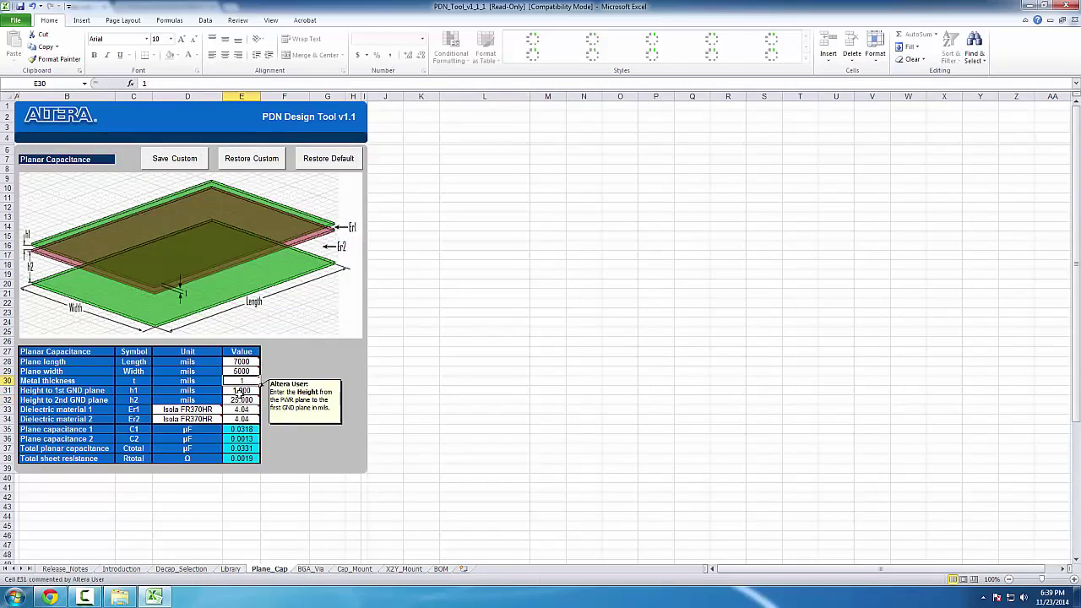
left_click(242, 391)
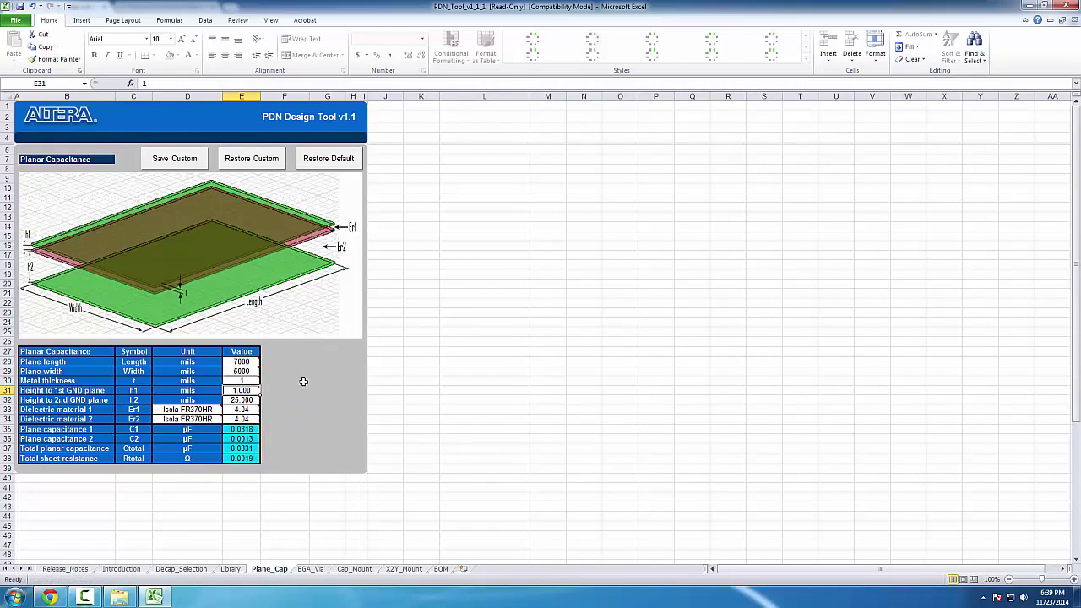
type("3.5")
key("Return")
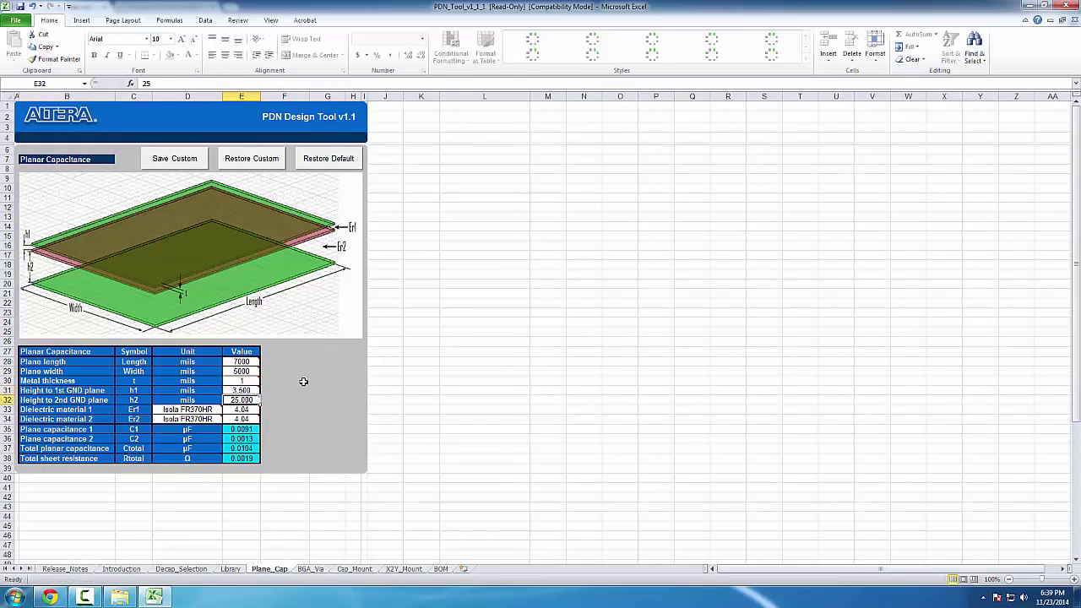
left_click(322, 569)
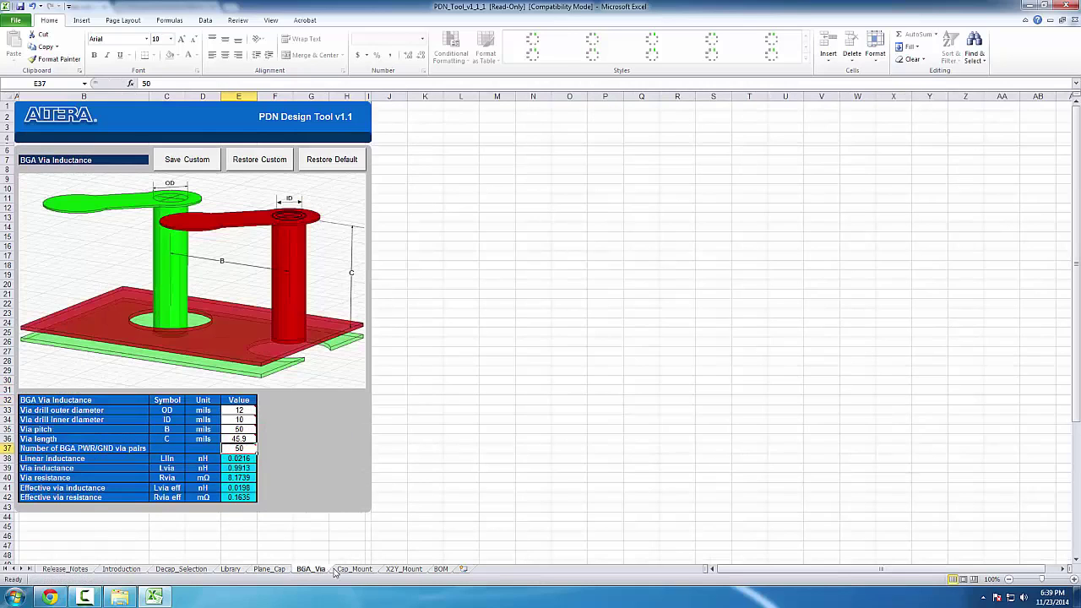
Review the Cap_Mount inductance sheet and the BOM sheet.
left_click(353, 568)
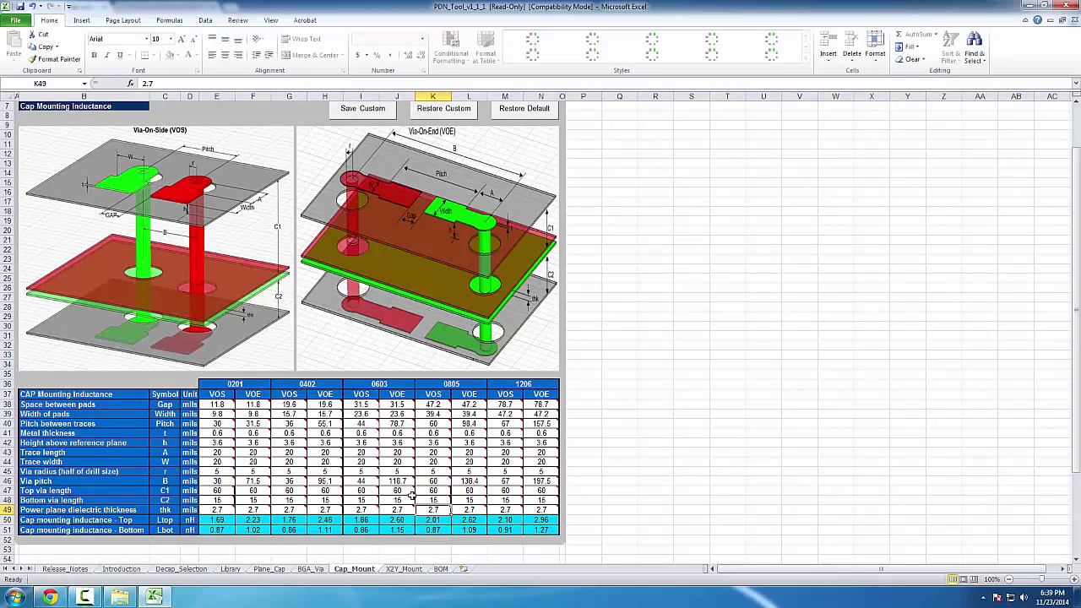
left_click(441, 570)
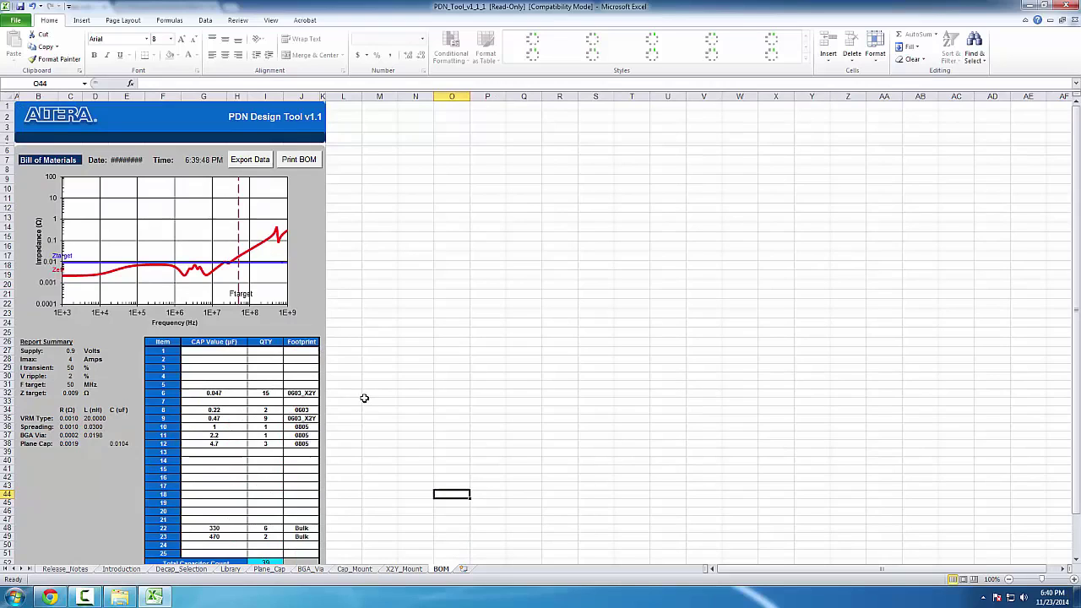
Switch to Chrome and load the AerospacePal.com home page via the site logo.
left_click(49, 597)
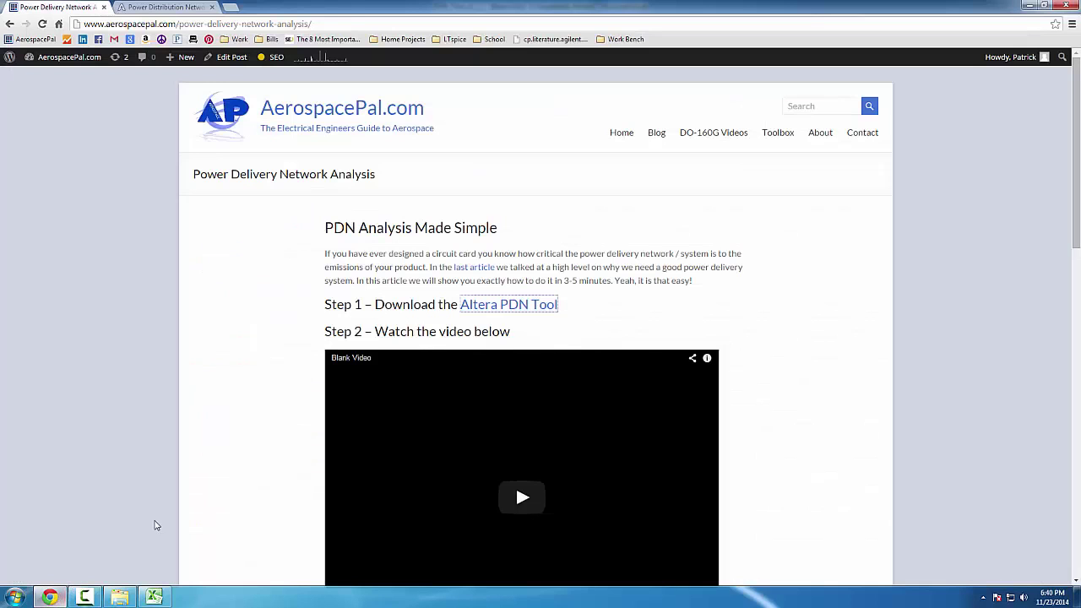
left_click(232, 120)
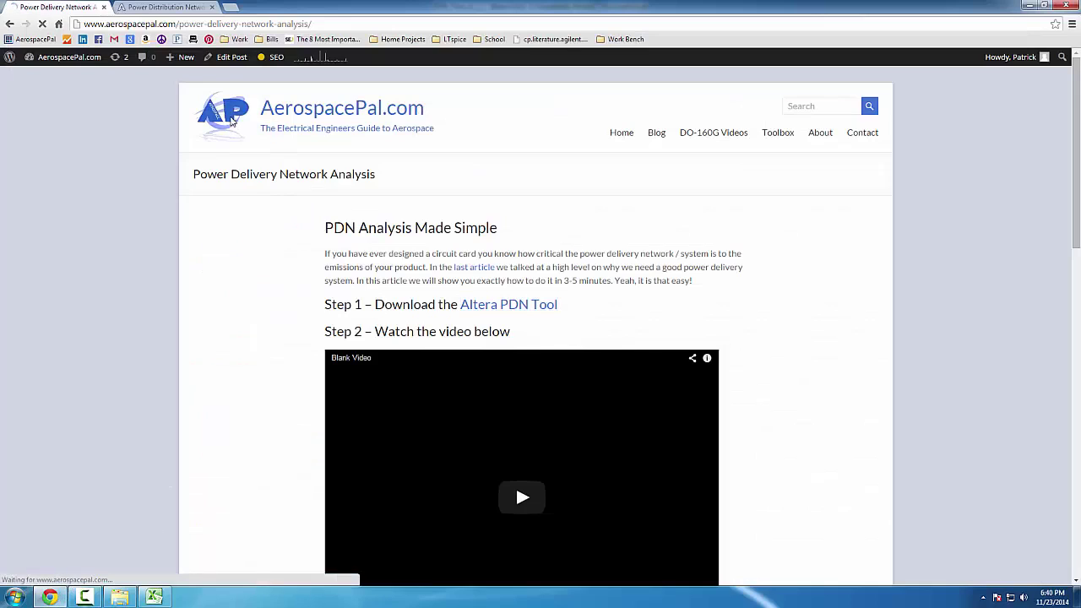